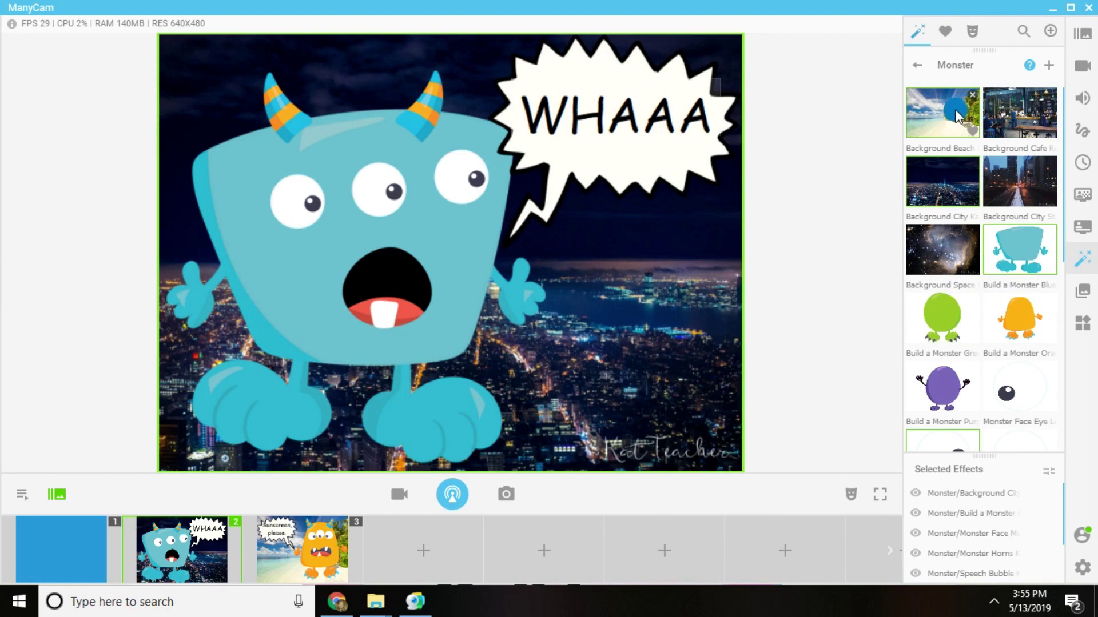
Switch to the third scene and shift one of the orange monster's eyes left
click(293, 543)
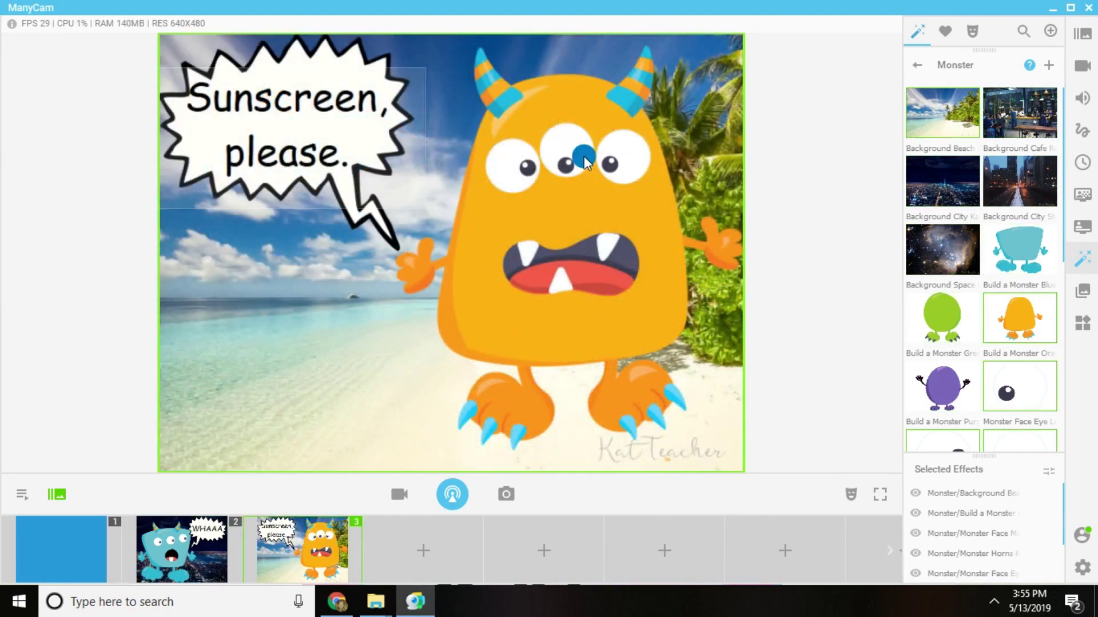
drag(584, 160, 554, 154)
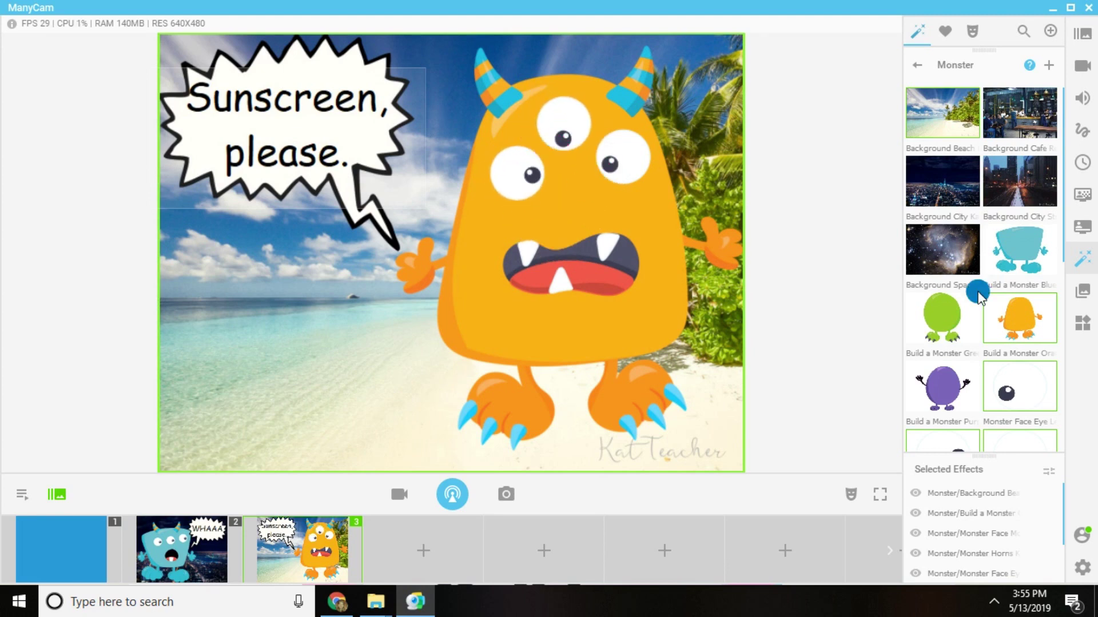
scroll(966, 332, down, 5)
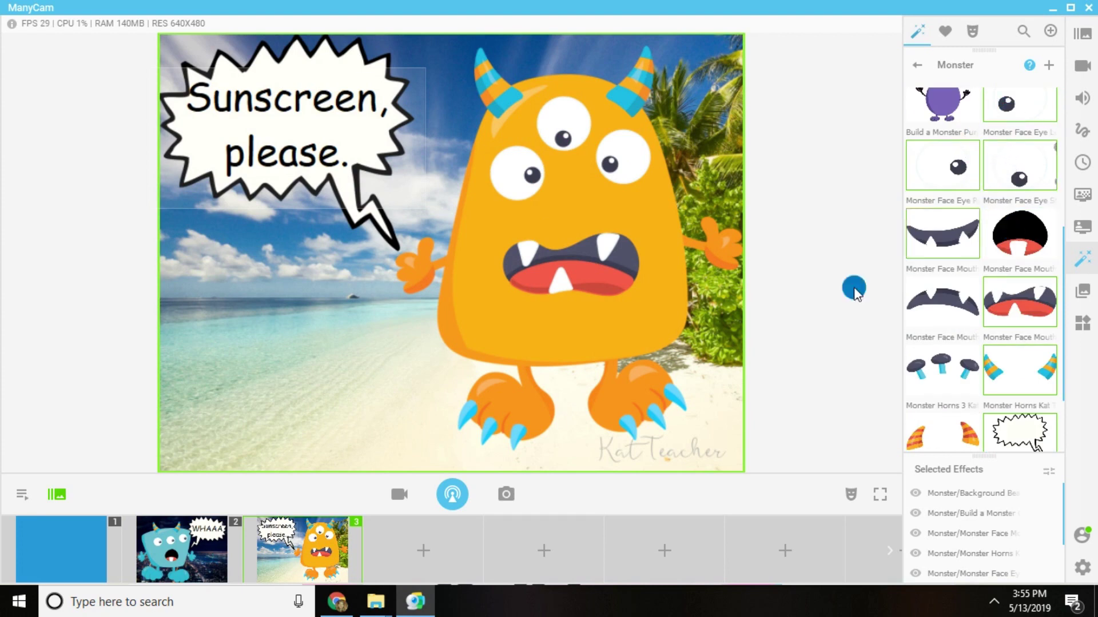
scroll(1017, 246, down, 2)
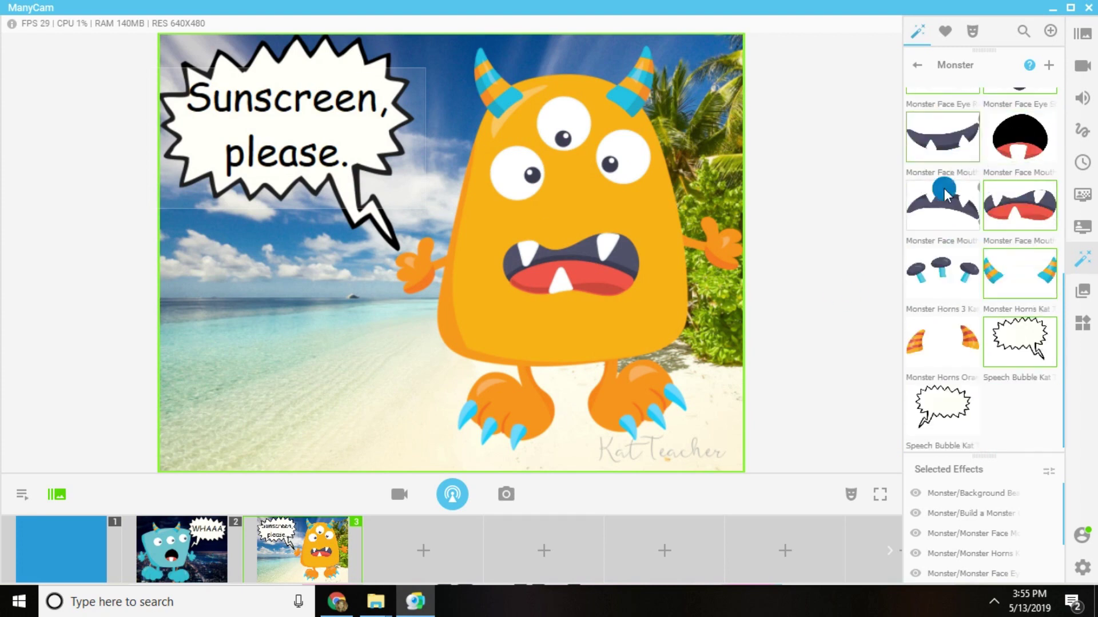
Try alternative mouth pieces and the Monster Horns 3 piece, then remove the black mouth and horns again
click(982, 214)
mouse_move(561, 260)
mouse_down()
mouse_move(533, 259)
mouse_move(561, 273)
mouse_up()
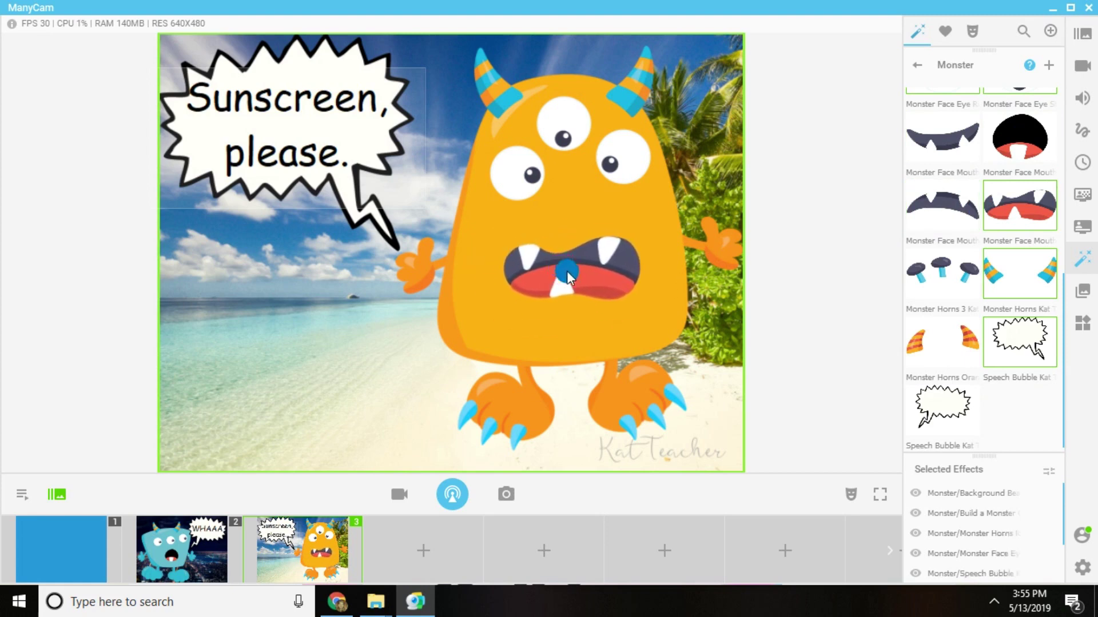
click(995, 166)
drag(473, 360, 593, 253)
click(1006, 140)
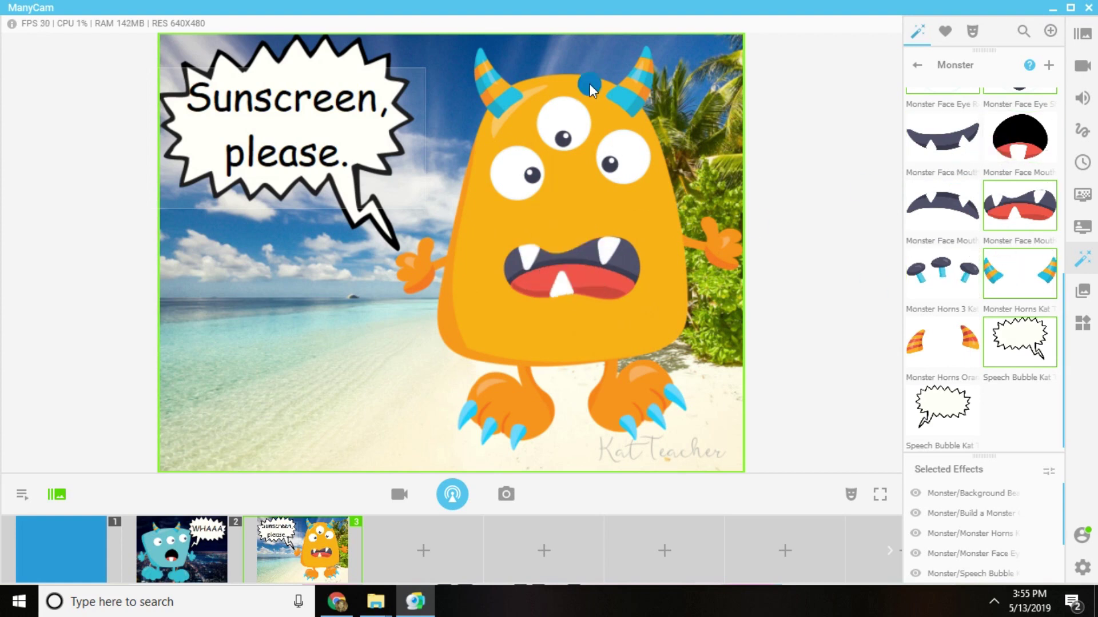
click(962, 280)
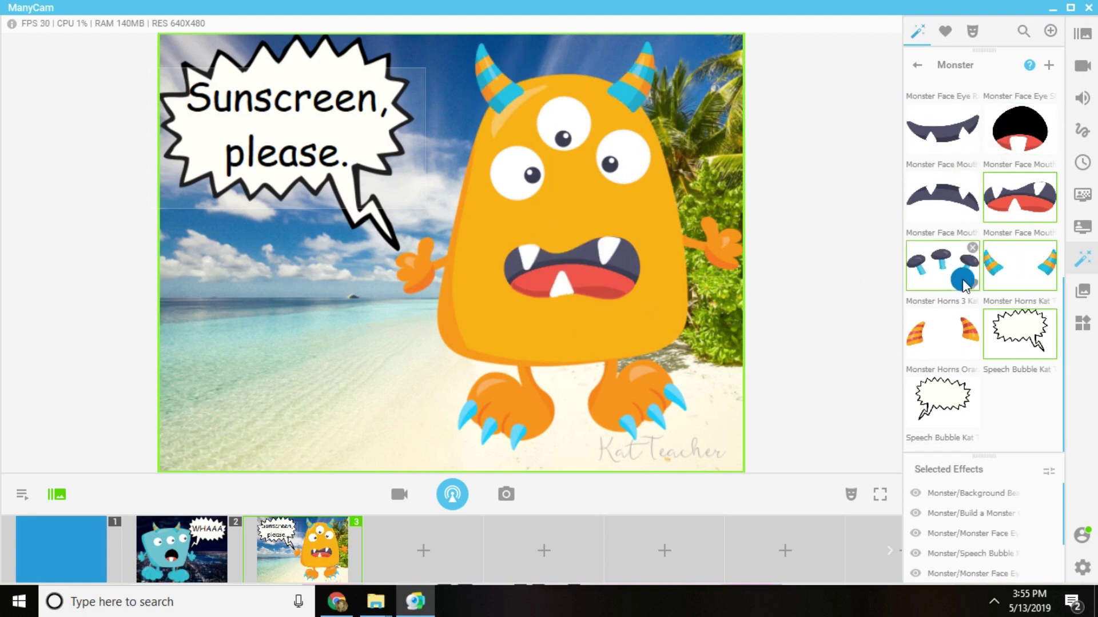
click(962, 280)
Swap the speech bubble styles and put the 'Sunscreen, please.' text back inside the first bubble
click(393, 166)
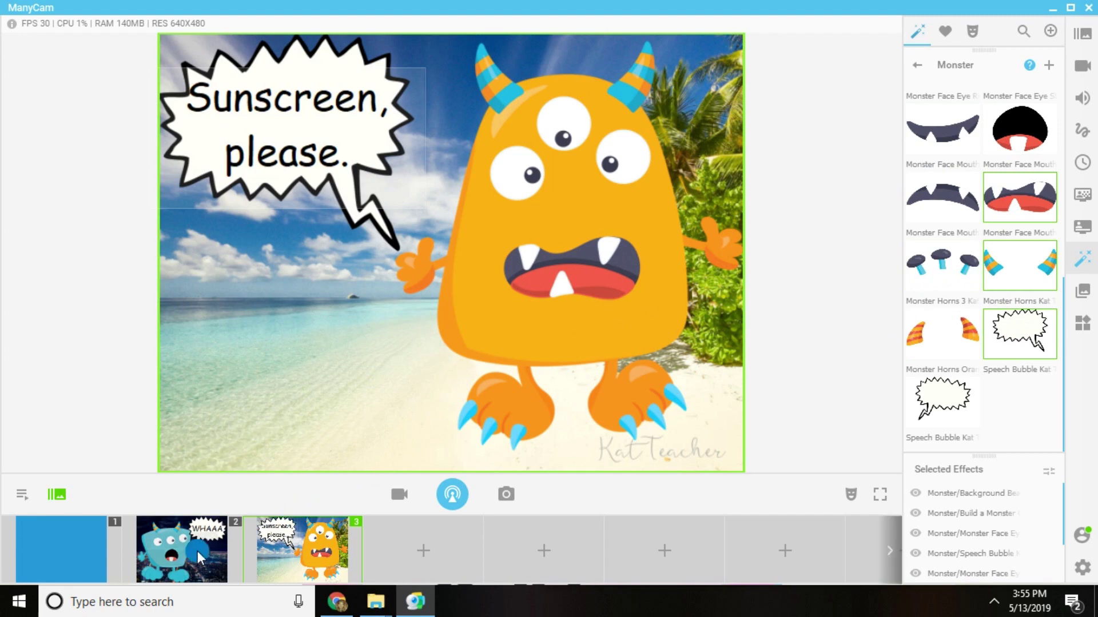
drag(318, 120, 345, 346)
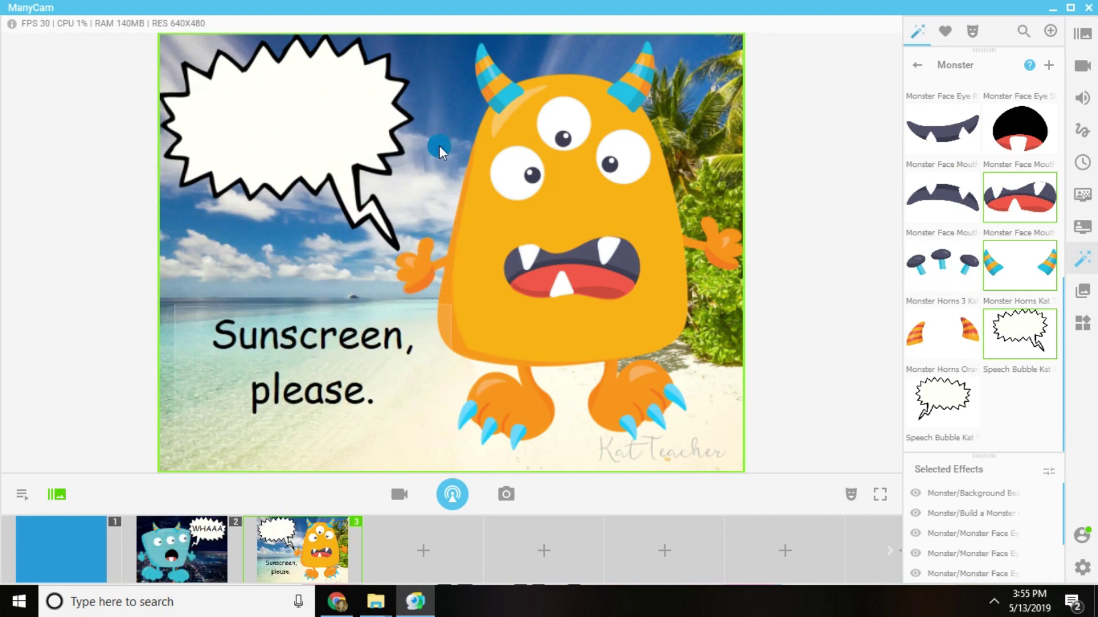
click(1019, 332)
click(948, 400)
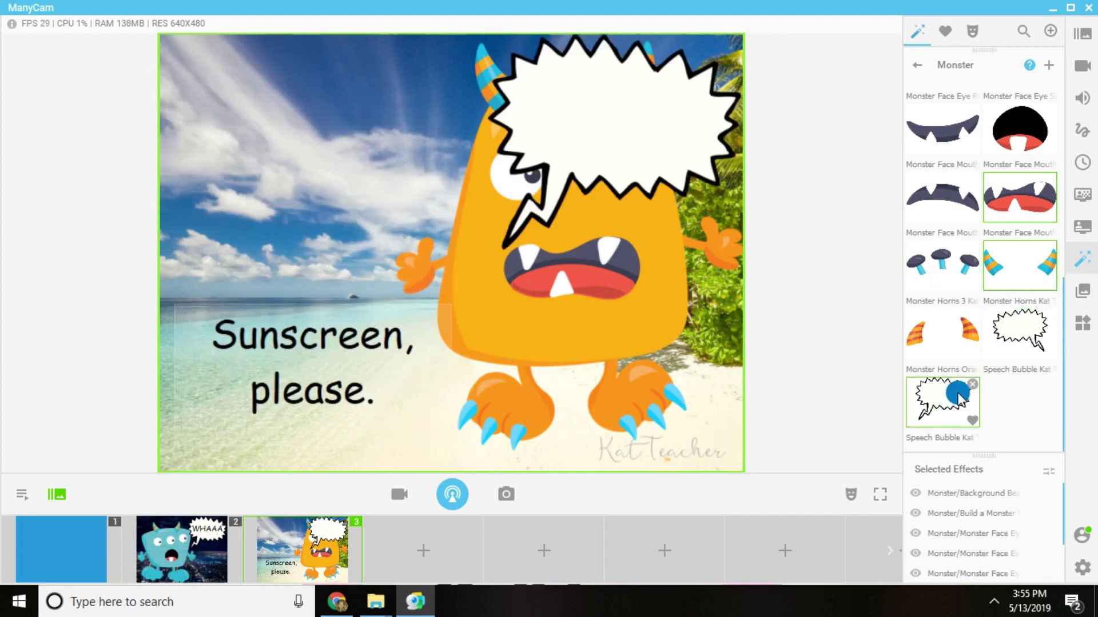
click(947, 400)
click(1020, 331)
click(324, 111)
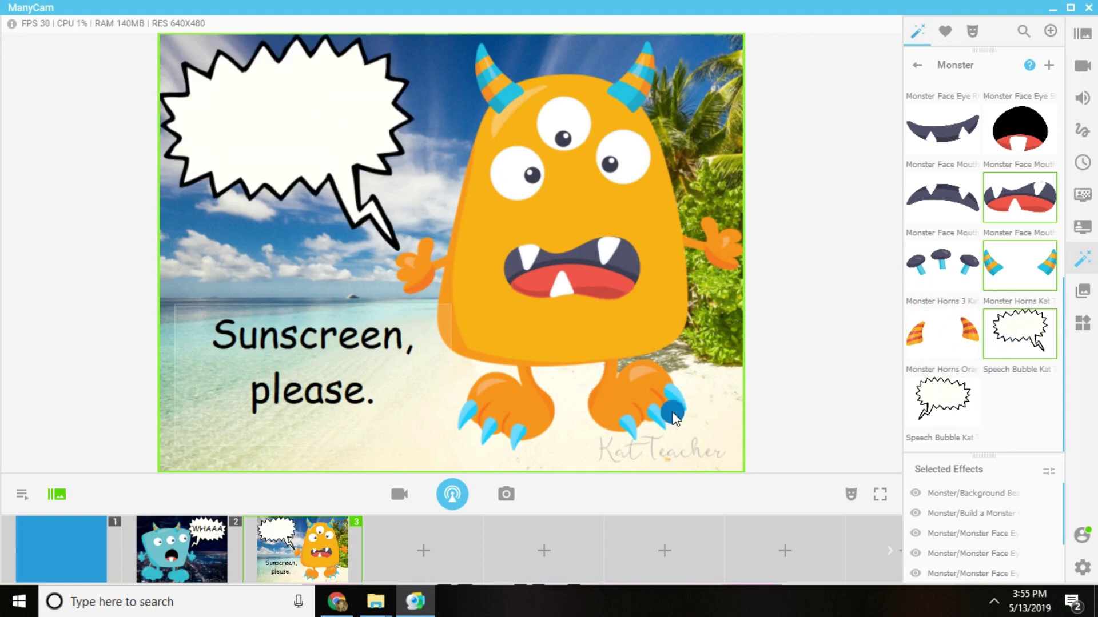
drag(359, 364, 342, 120)
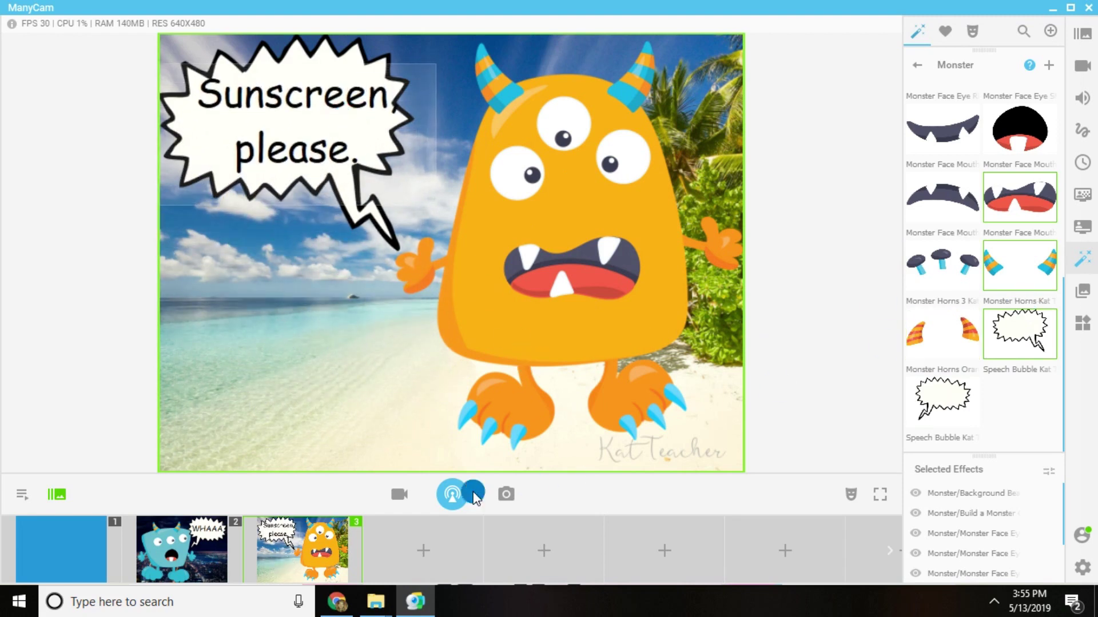
Delete the Monster effects category and confirm the deletion
scroll(1001, 323, up, 6)
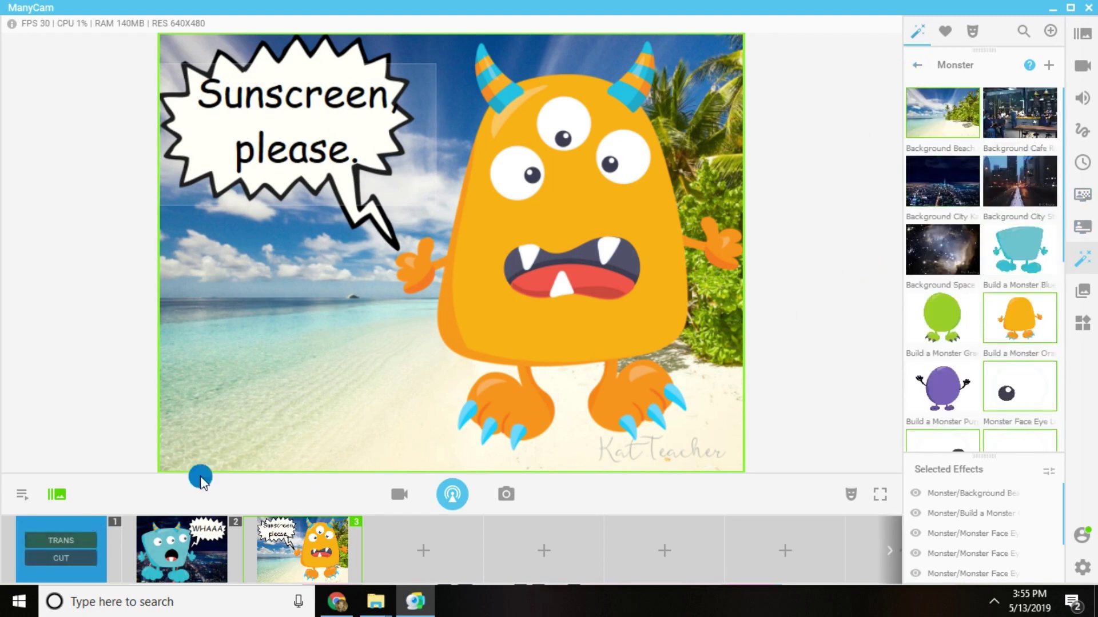
click(917, 67)
mouse_move(938, 284)
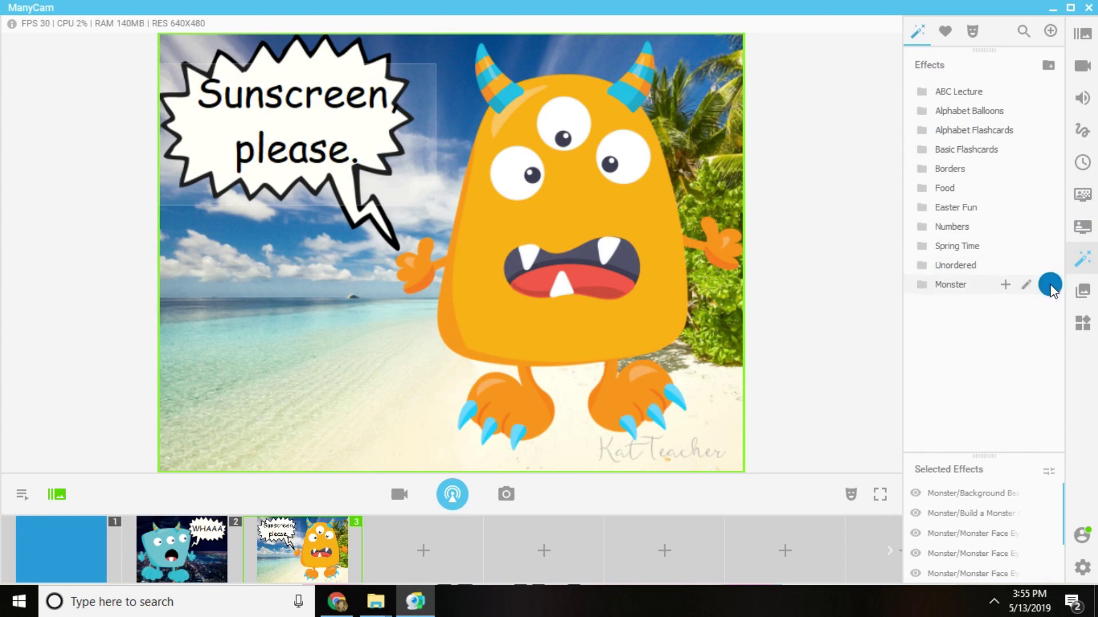
click(1045, 284)
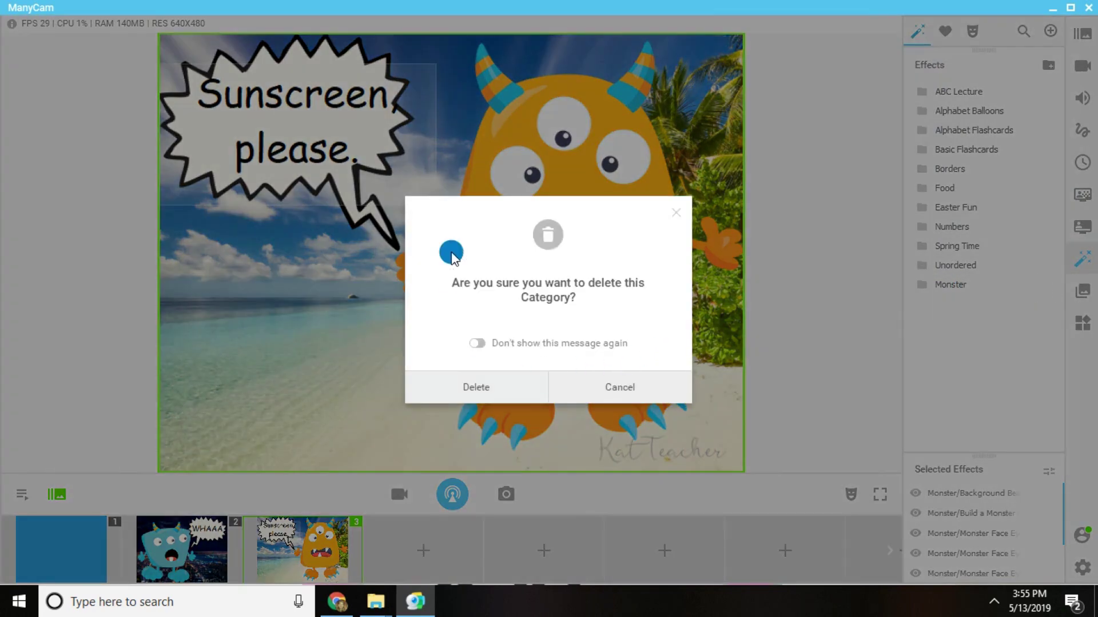
click(499, 389)
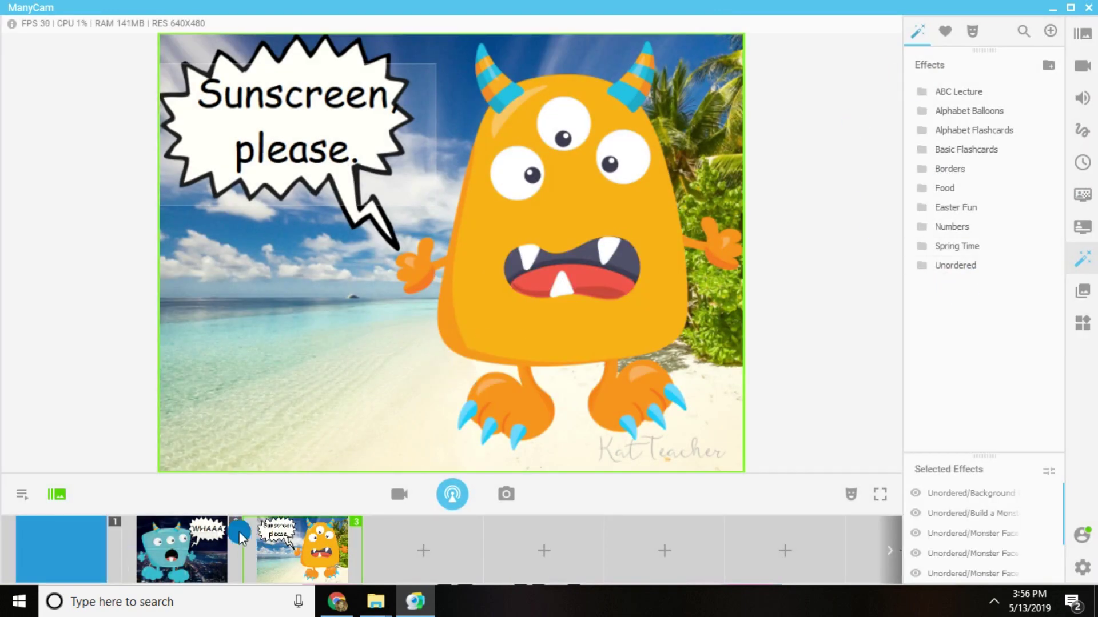
Make the plain blue Preset 1 live and delete Presets 2 and 3
click(1083, 32)
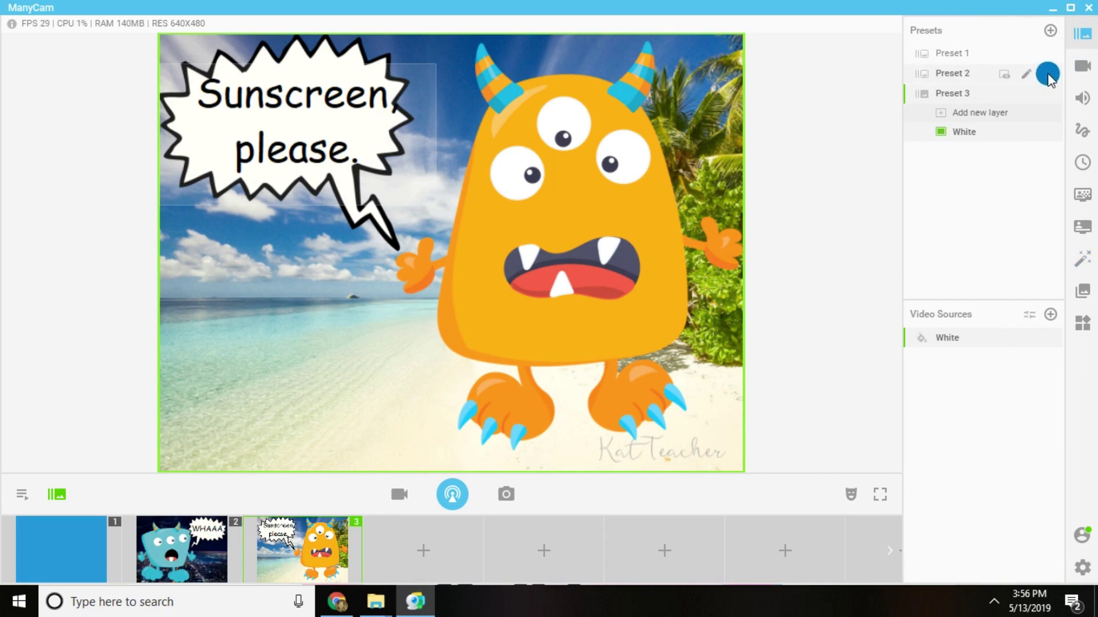
mouse_move(60, 549)
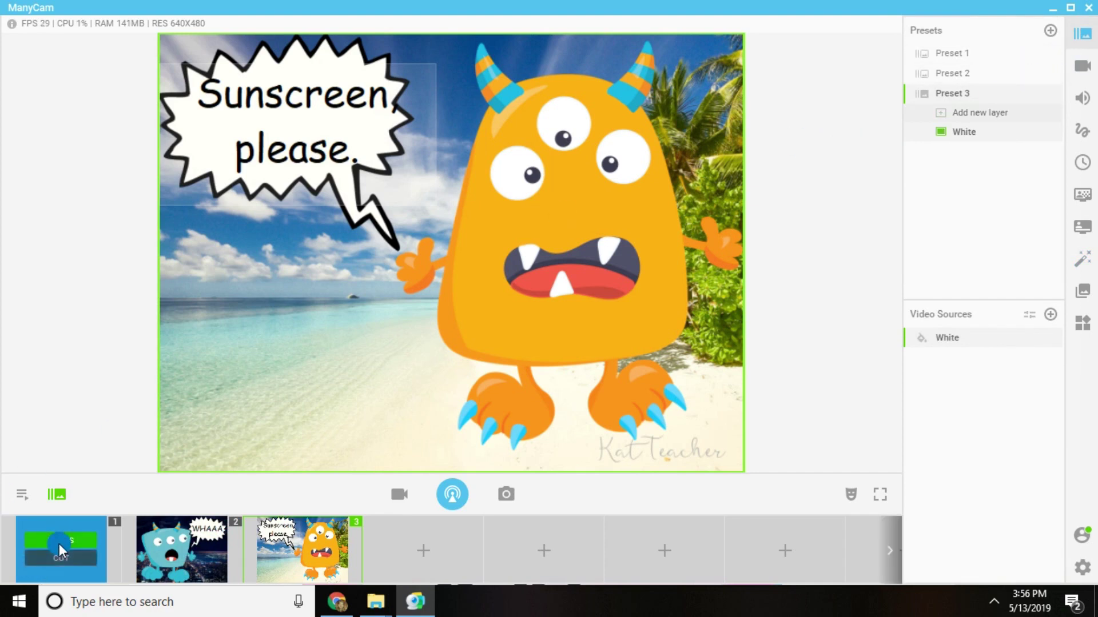
click(59, 546)
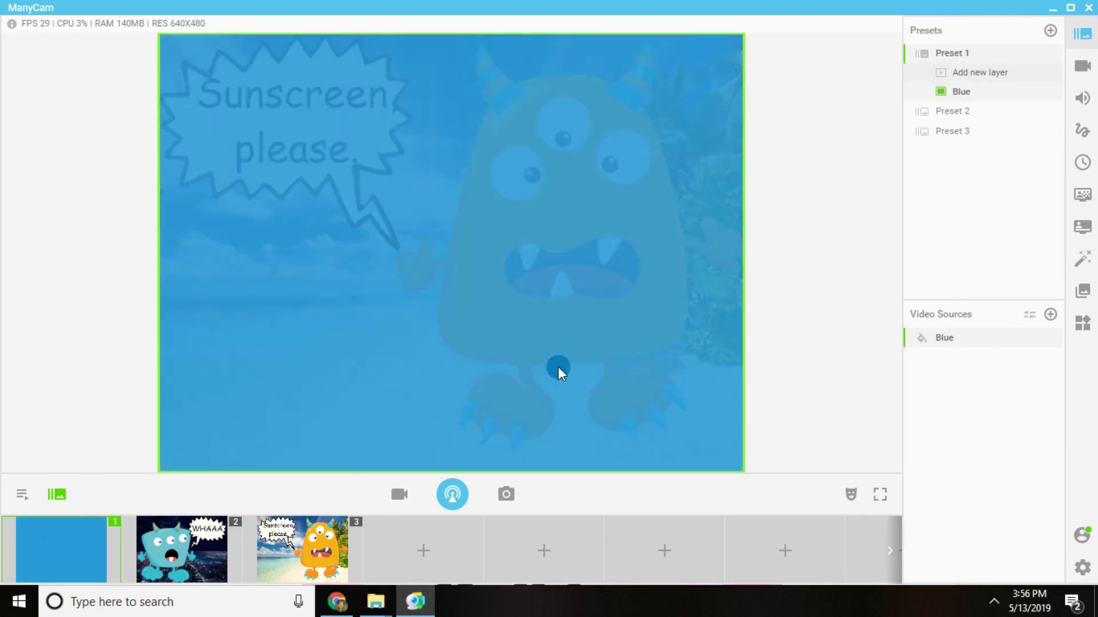
click(1049, 114)
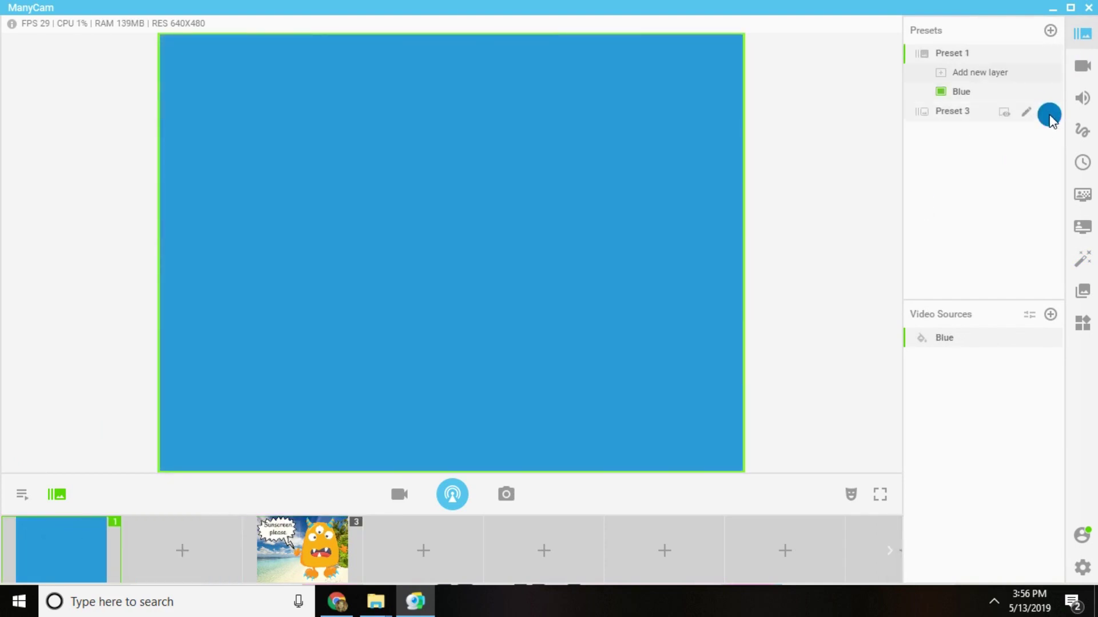
click(1049, 114)
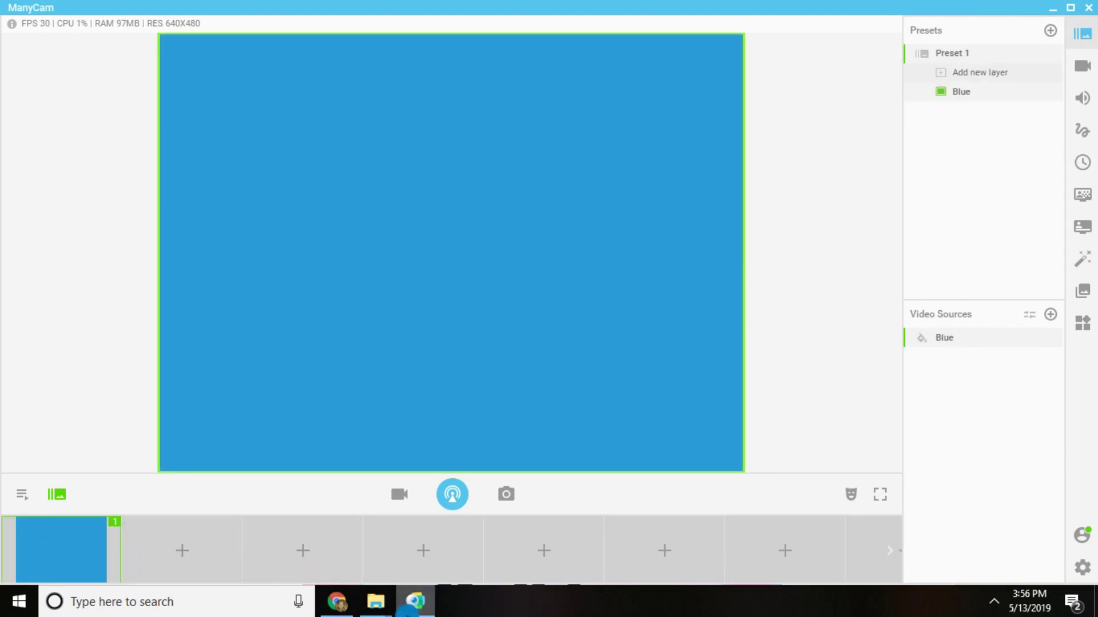
Bring the Manycam Rewards page forward in Chrome and scroll down to the Manycam Monday! newsletter heading
mouse_move(337, 601)
click(351, 540)
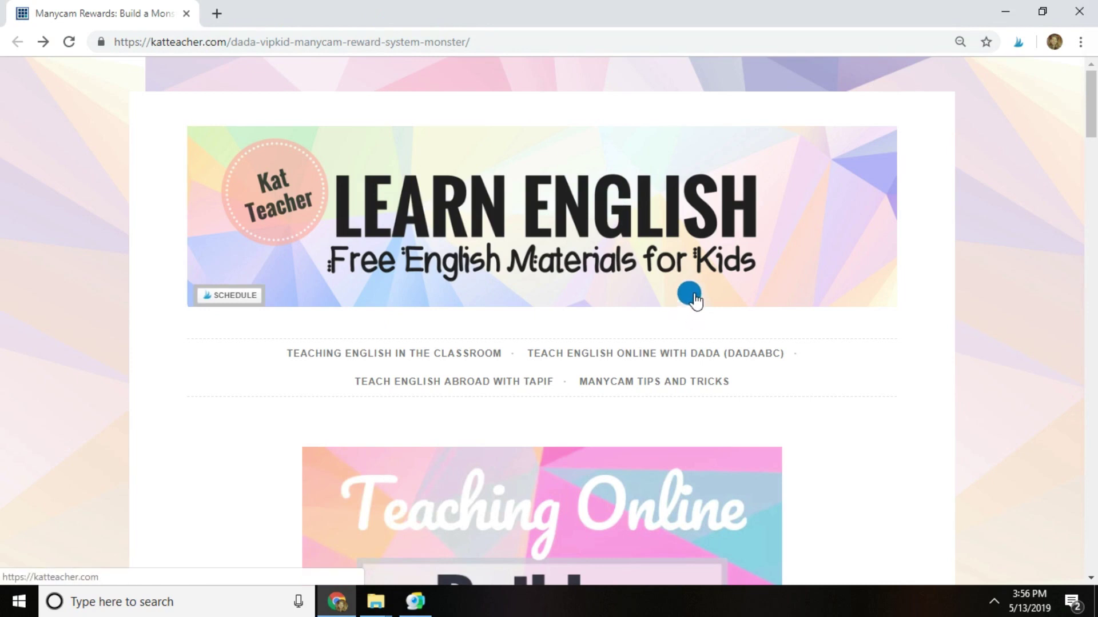
scroll(689, 297, down, 1)
scroll(694, 298, down, 8)
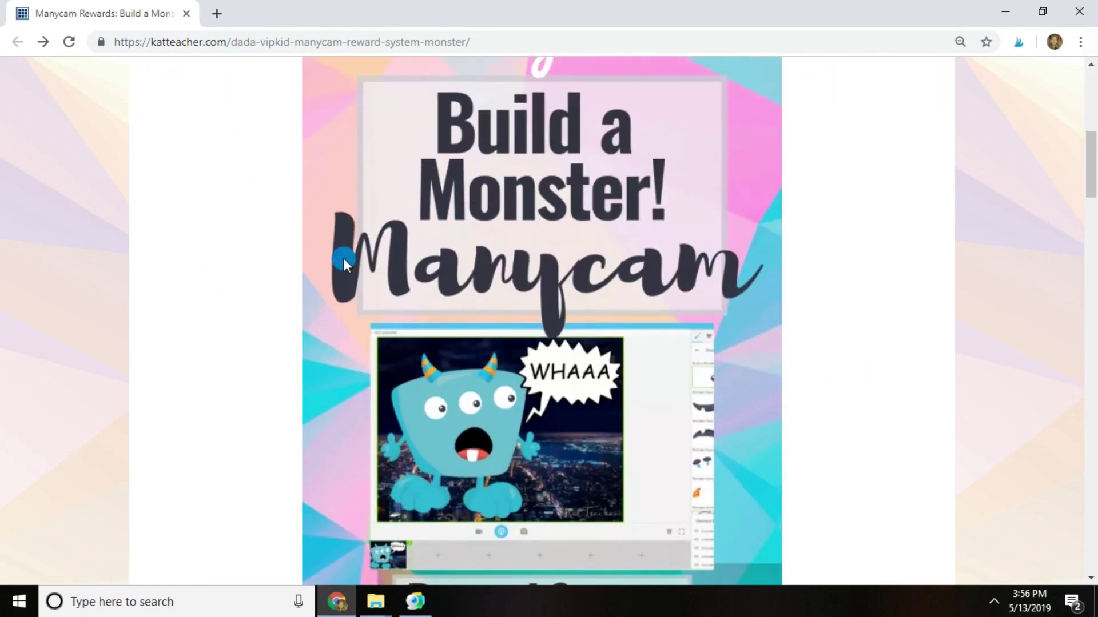
scroll(623, 296, down, 4)
scroll(622, 297, down, 1)
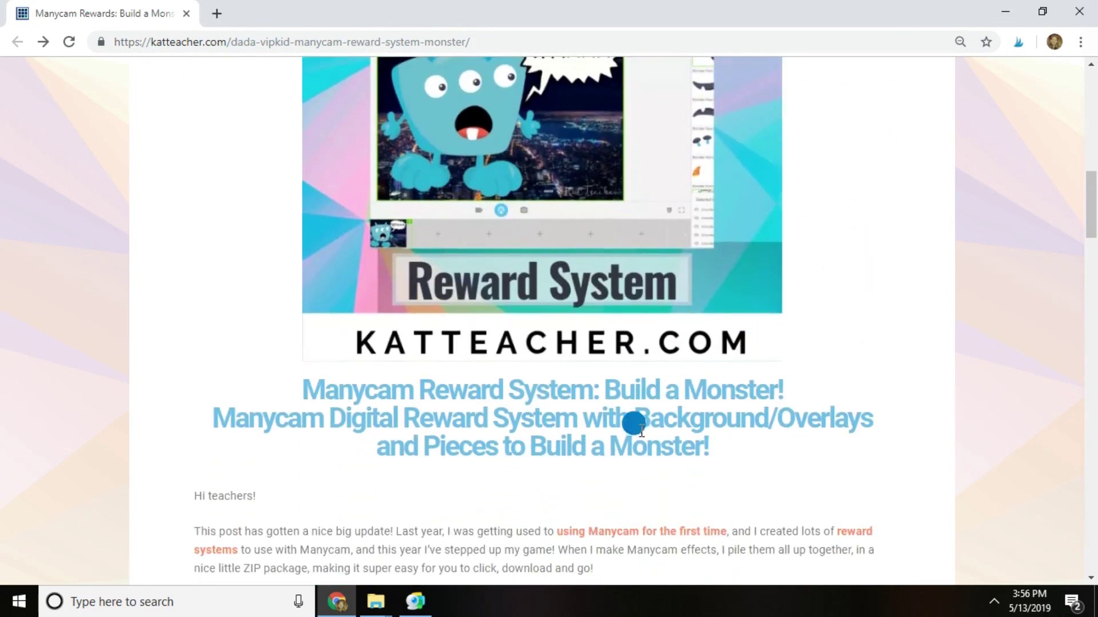
scroll(513, 374, down, 2)
scroll(513, 374, down, 5)
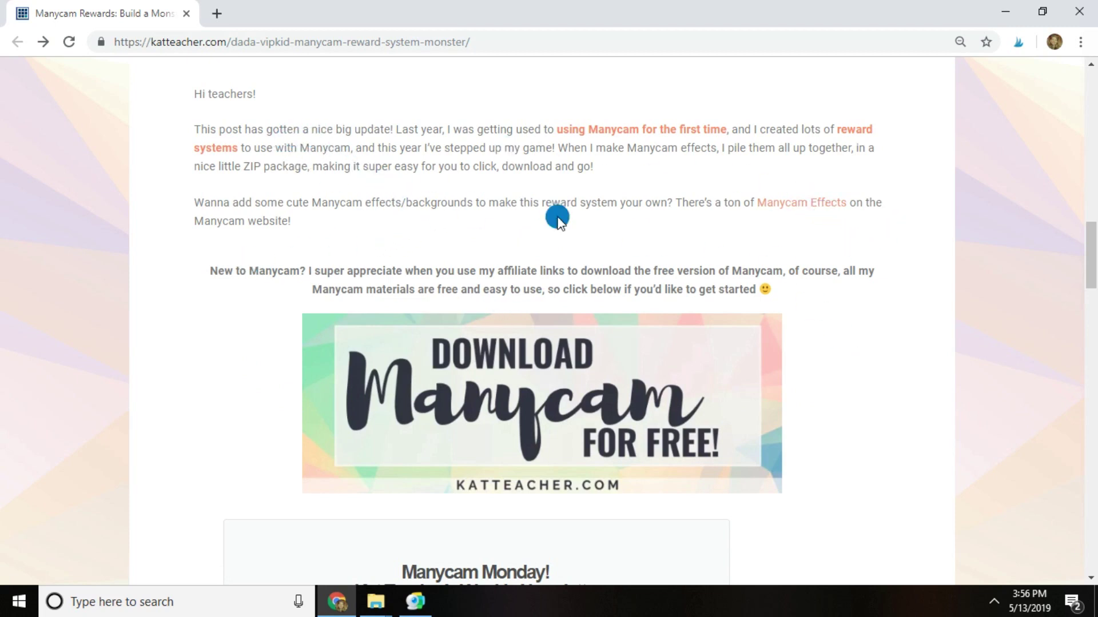
scroll(830, 311, down, 2)
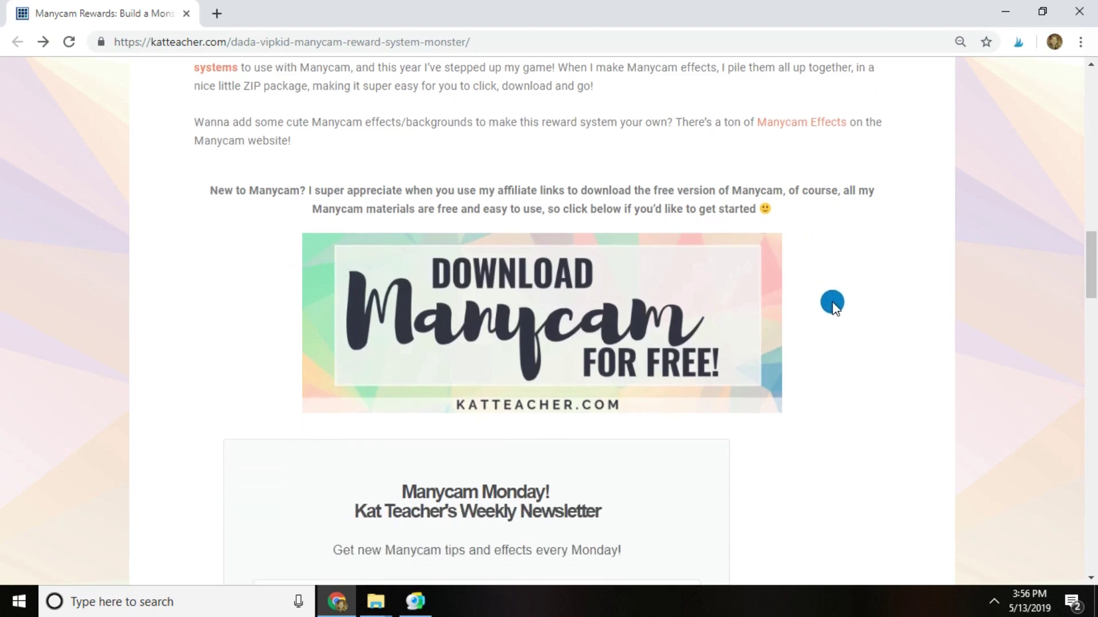
scroll(833, 304, down, 5)
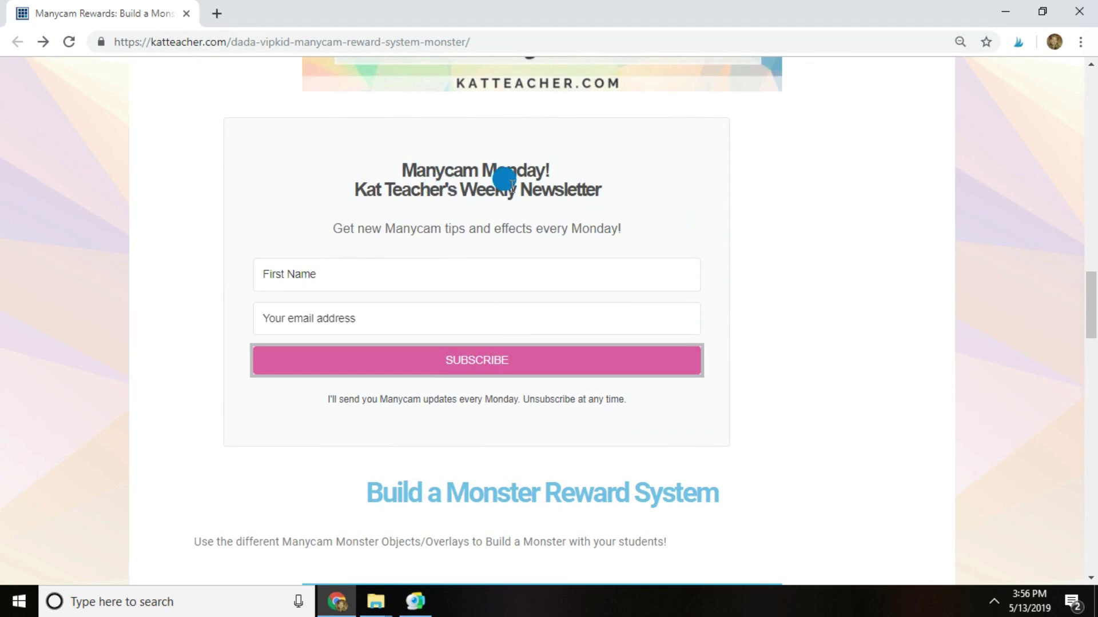
drag(404, 168, 636, 219)
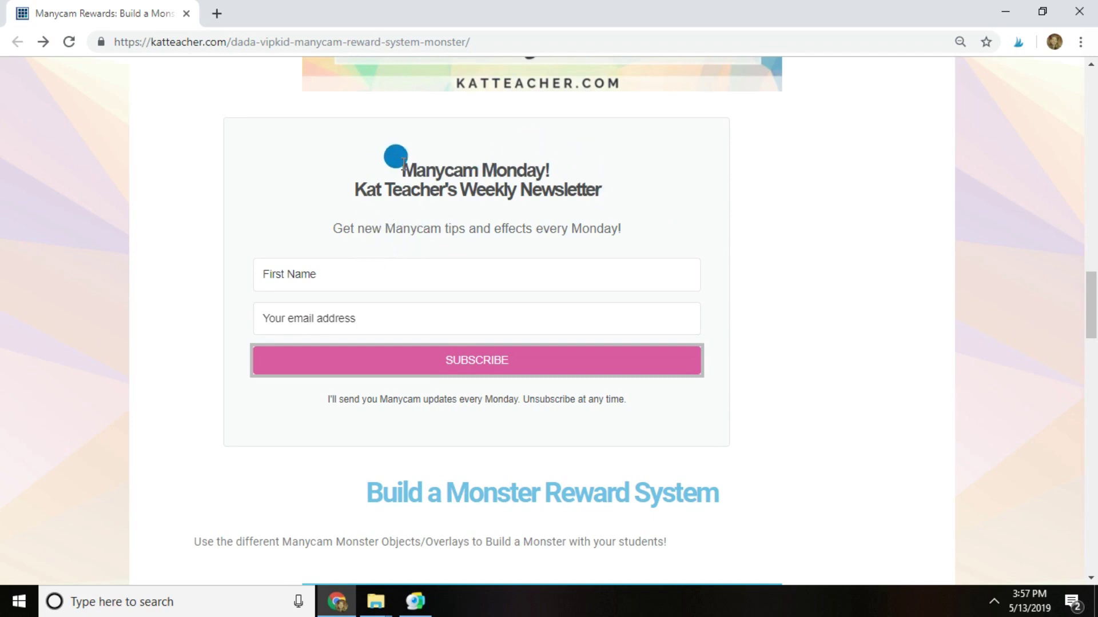
Scroll further down the post to the Build a Monster Reward System section
scroll(515, 252, down, 1)
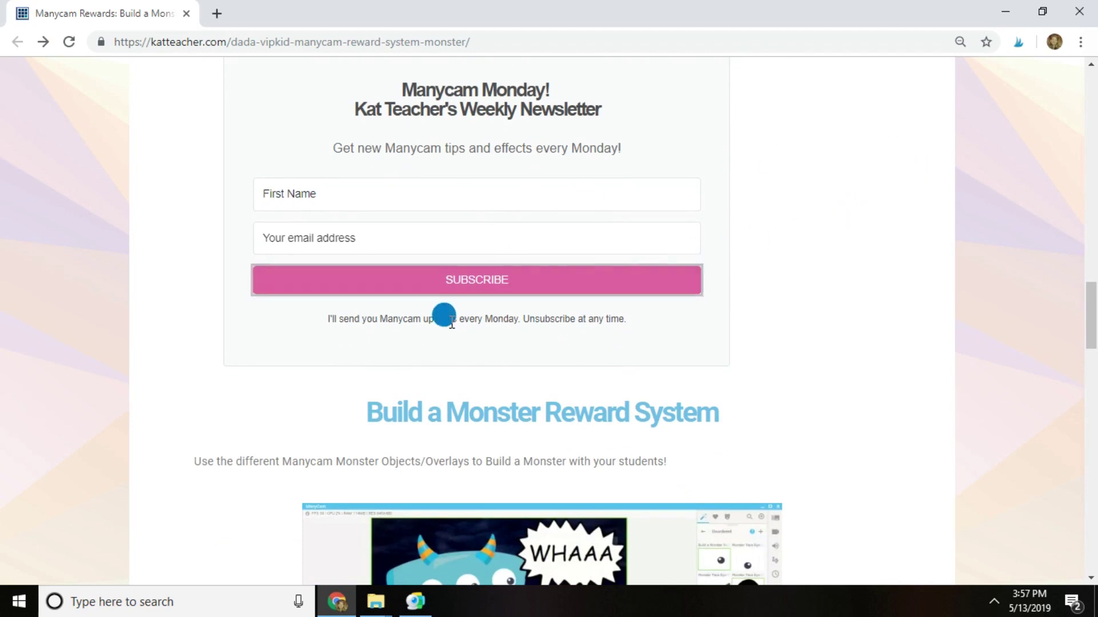
drag(381, 86, 453, 123)
click(505, 145)
scroll(512, 164, down, 3)
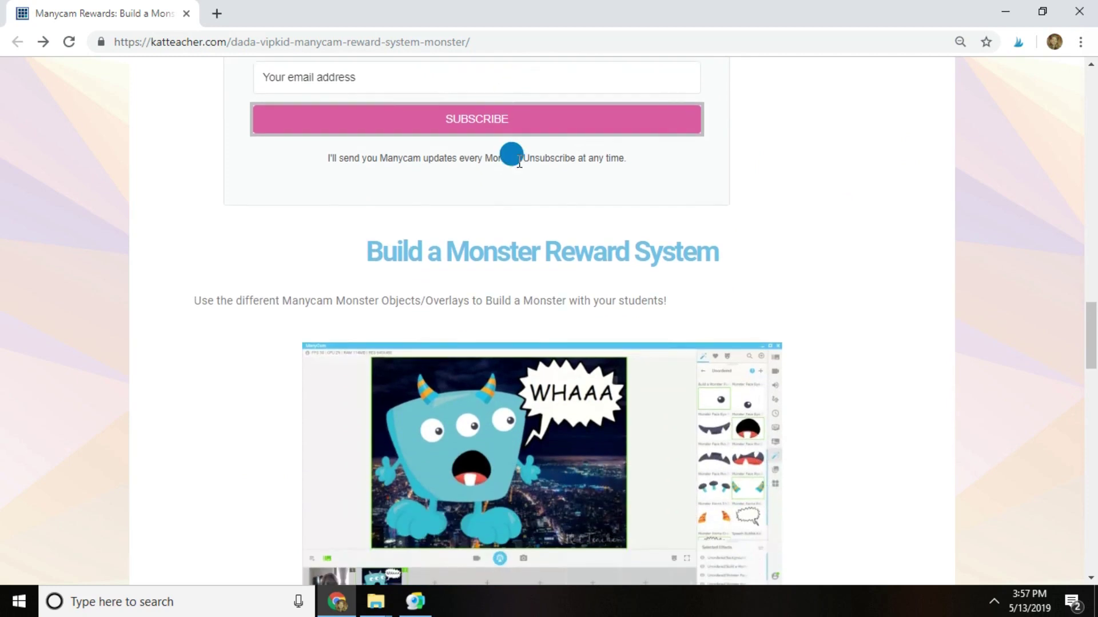
scroll(749, 266, down, 1)
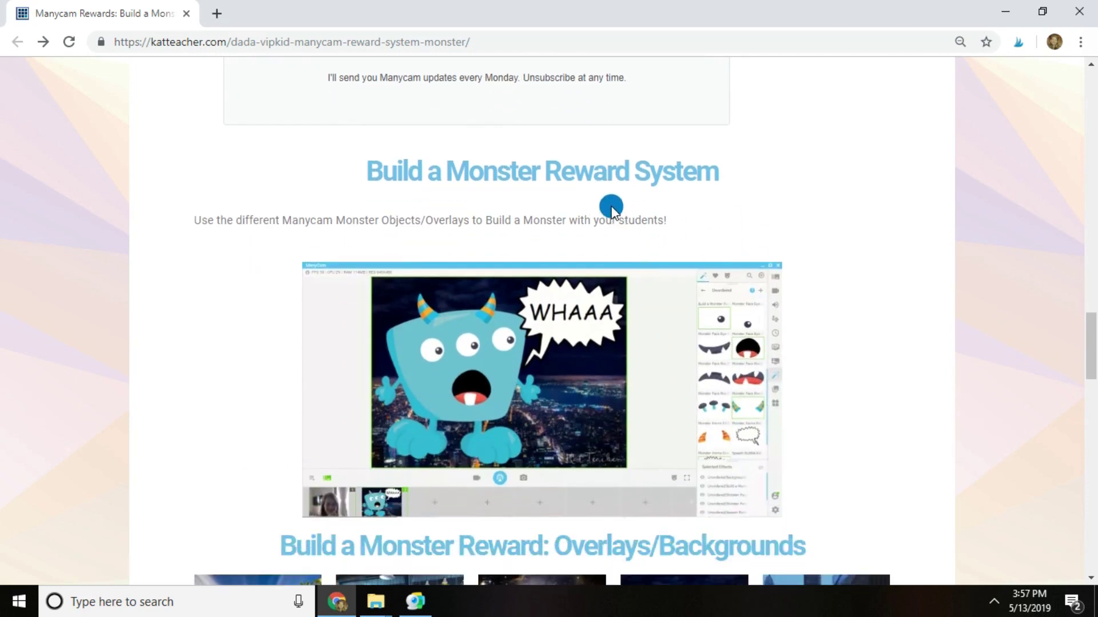
scroll(590, 167, down, 3)
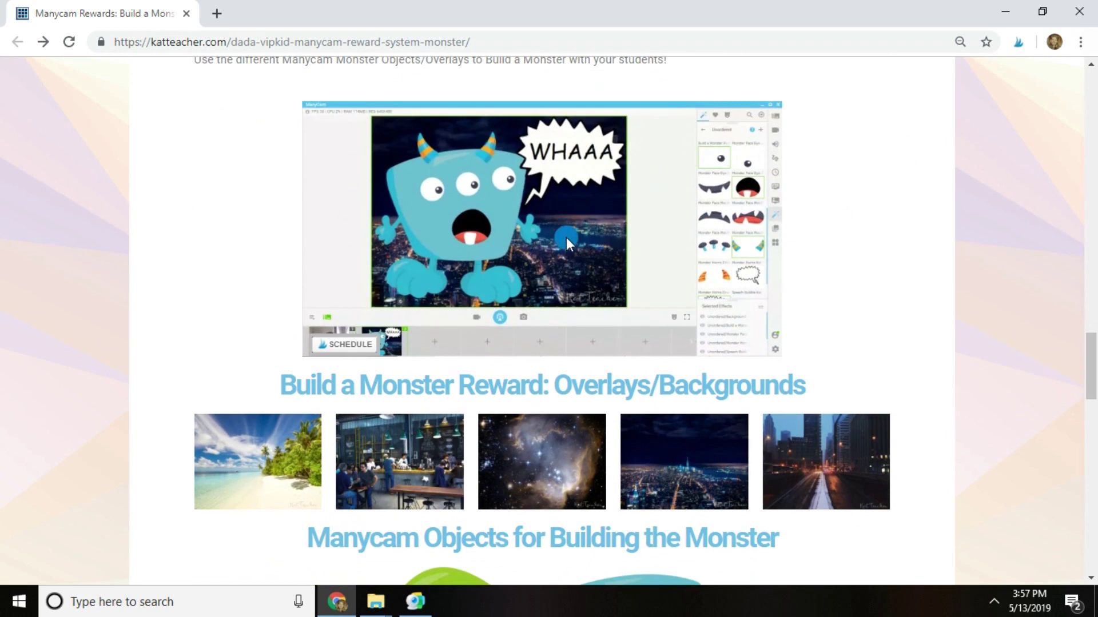
scroll(549, 209, down, 3)
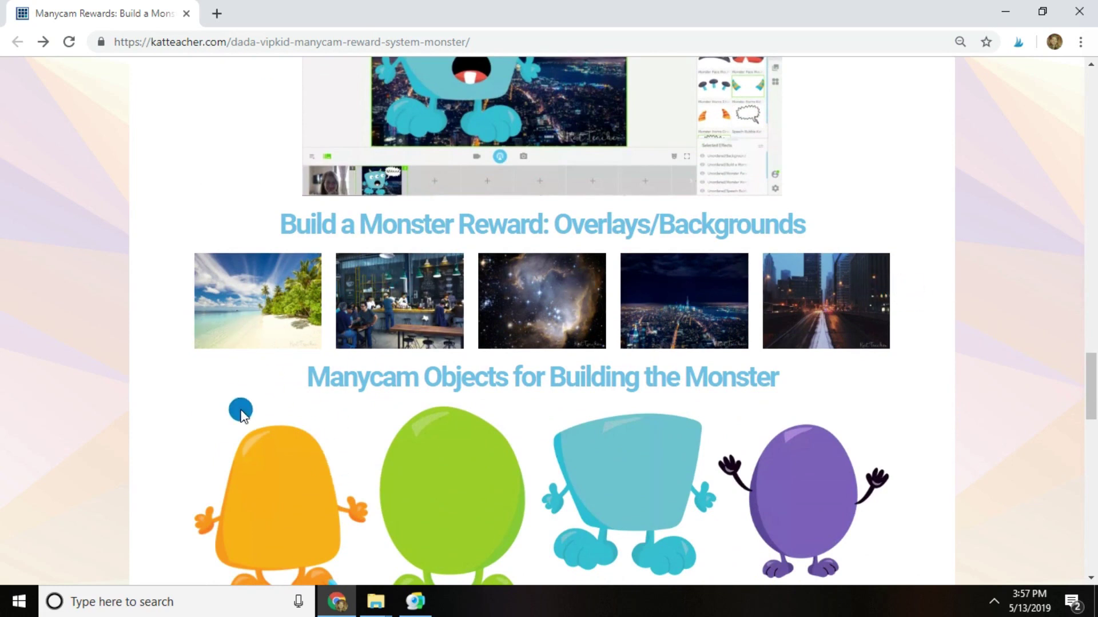
scroll(257, 408, down, 1)
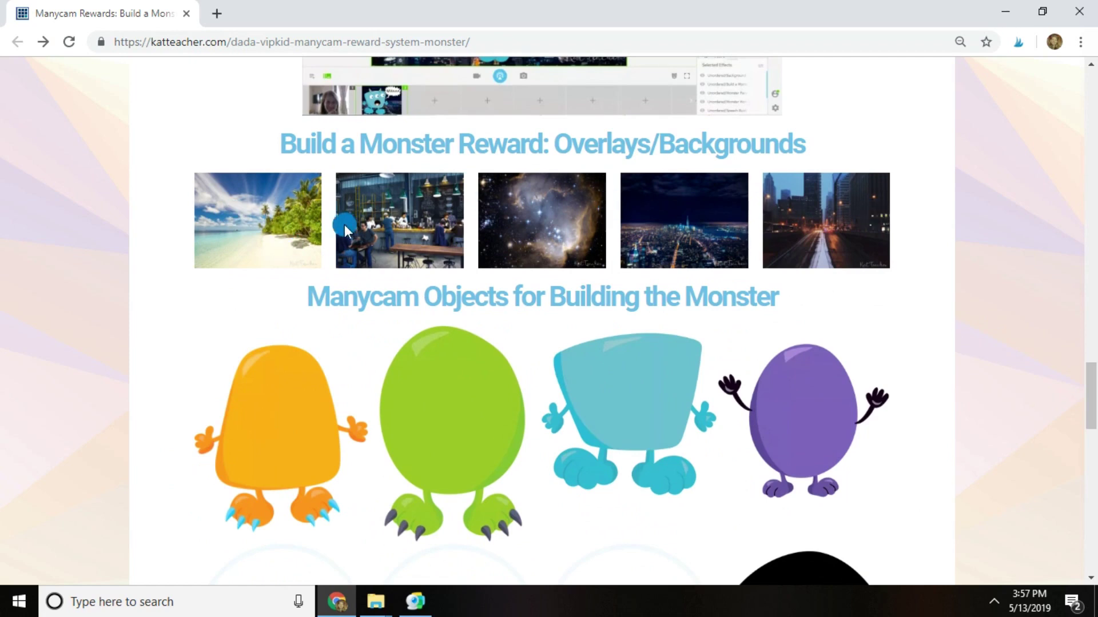
drag(554, 143, 644, 150)
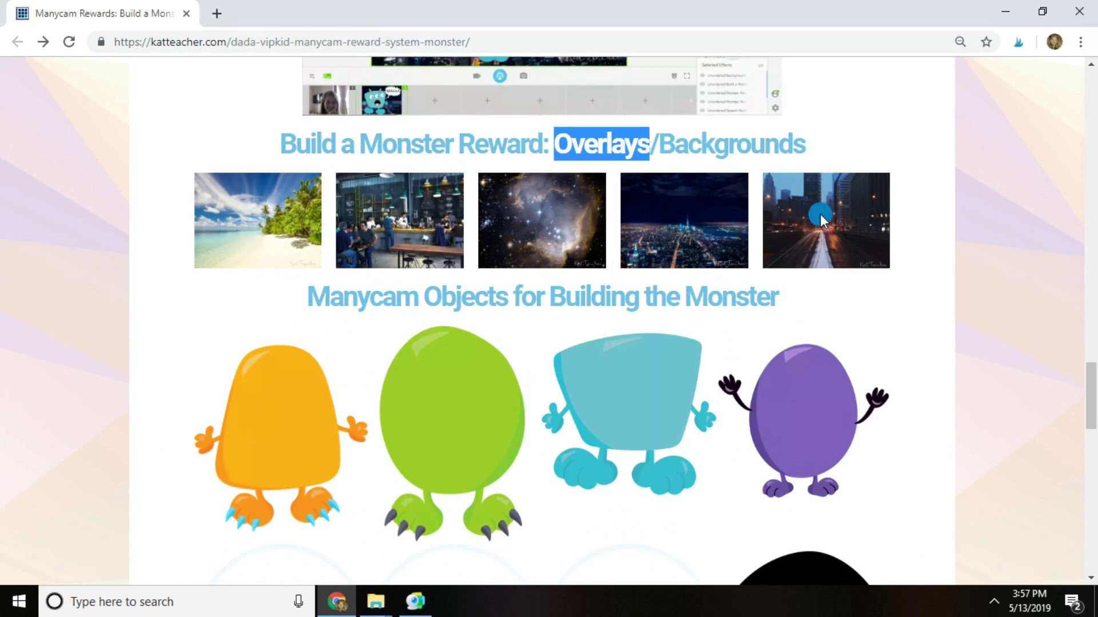
scroll(790, 249, up, 15)
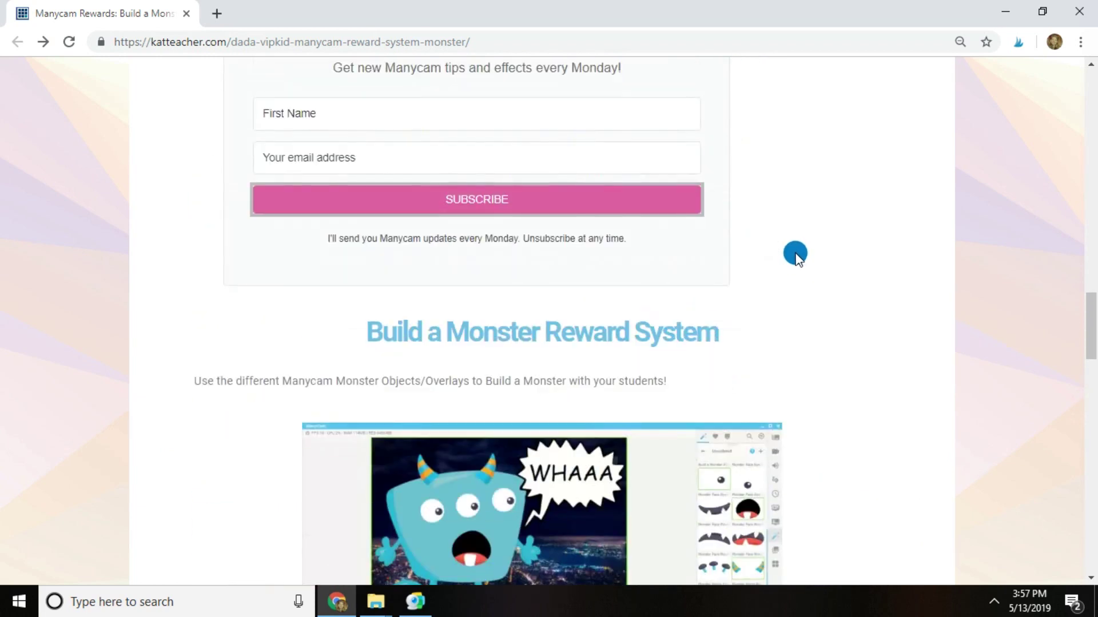
scroll(796, 262, up, 3)
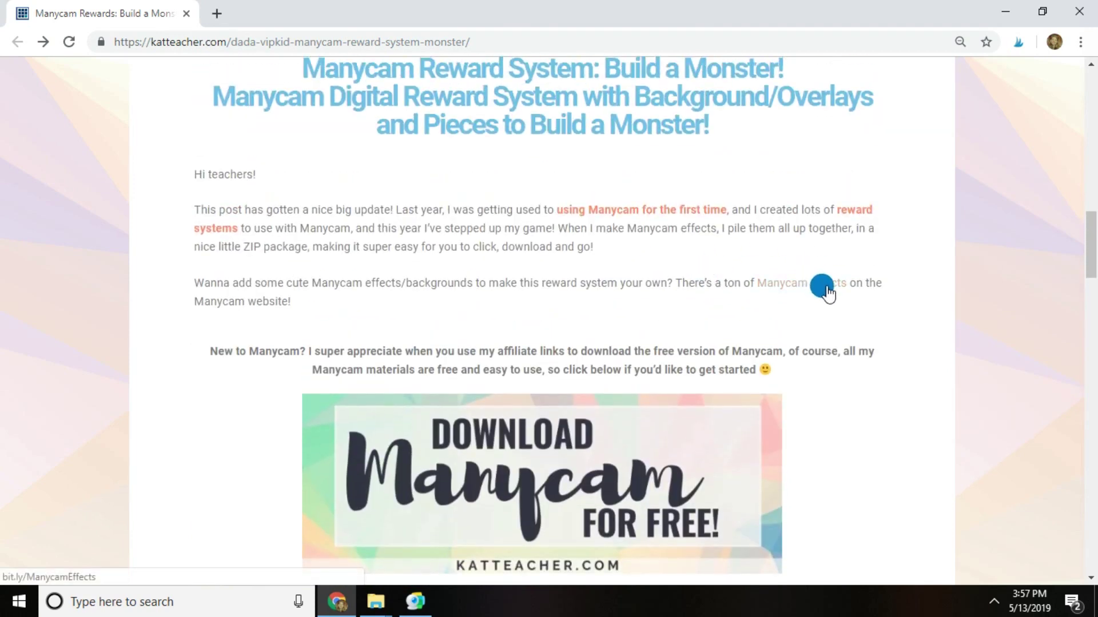
scroll(829, 291, down, 17)
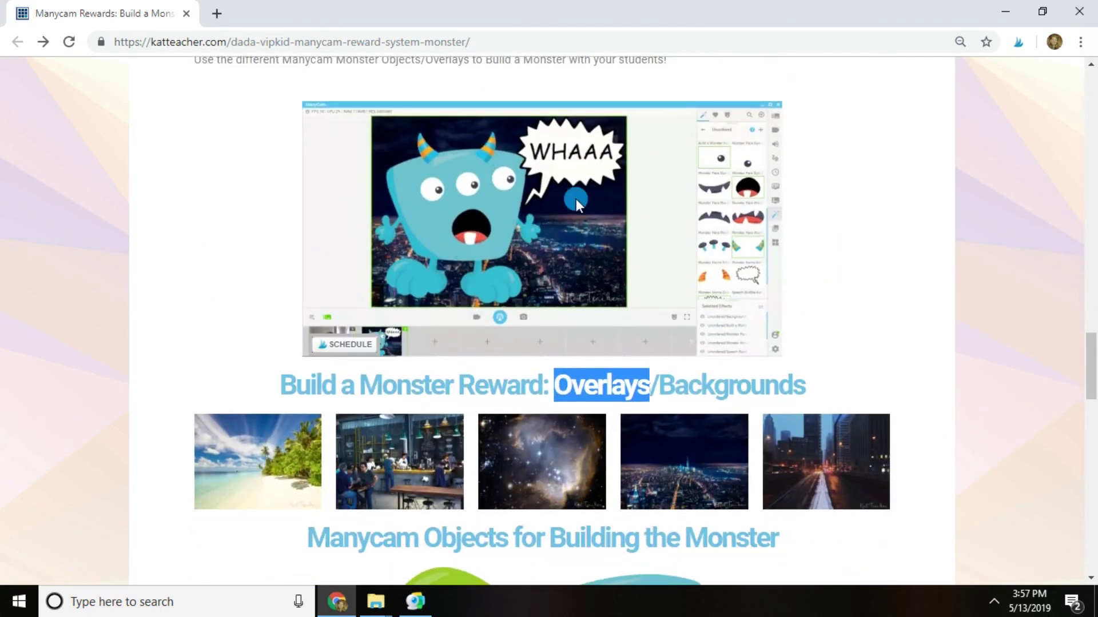
scroll(629, 212, down, 7)
scroll(812, 128, up, 1)
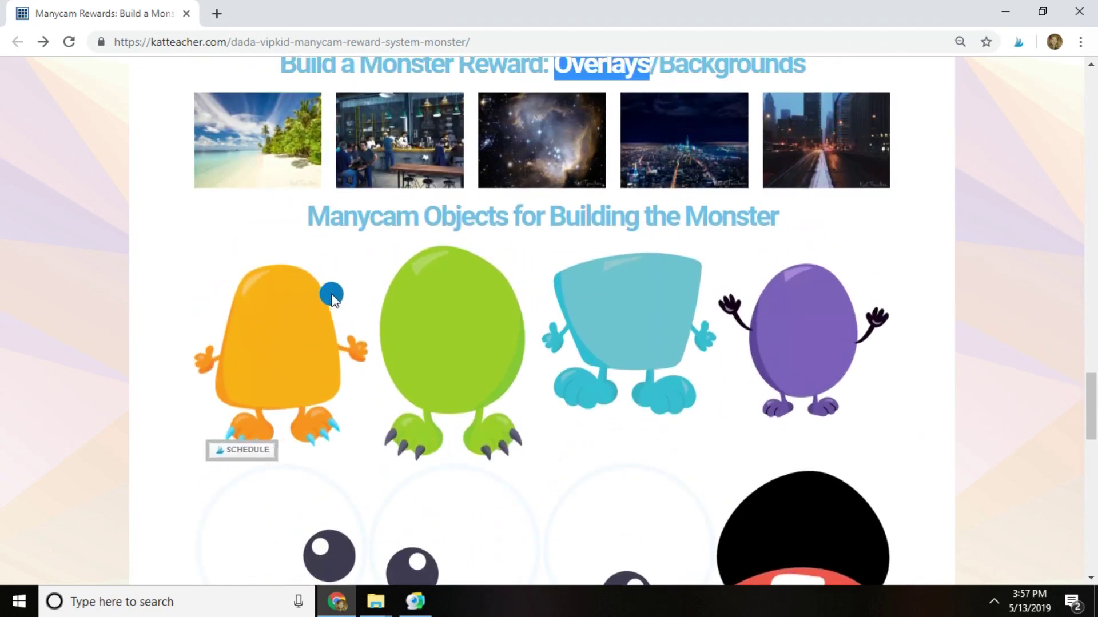
scroll(334, 284, down, 1)
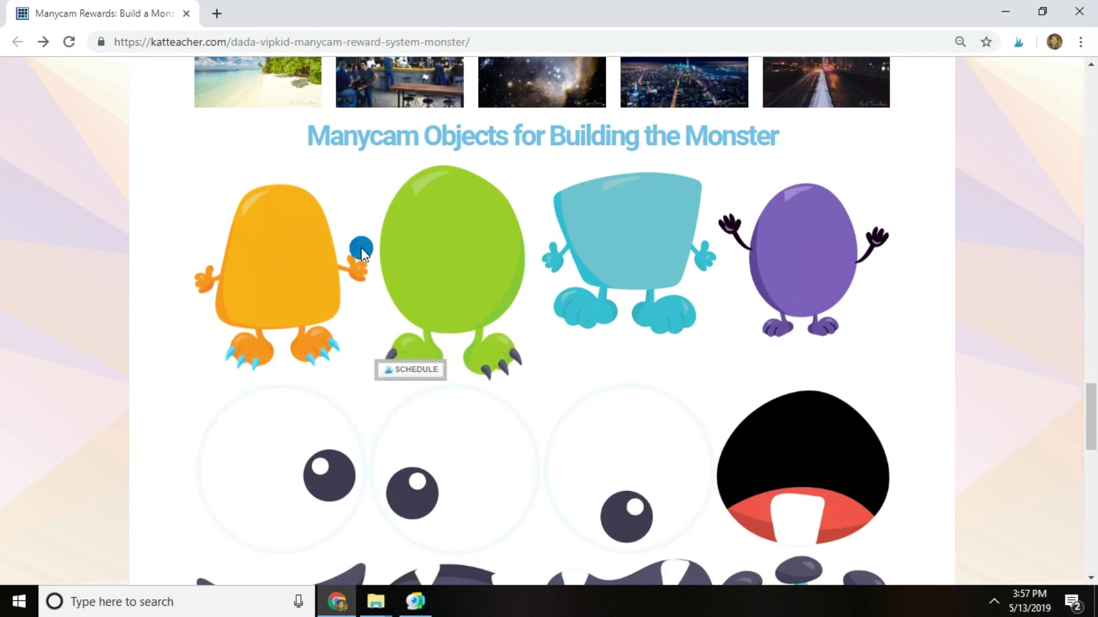
scroll(806, 223, down, 3)
scroll(354, 320, down, 1)
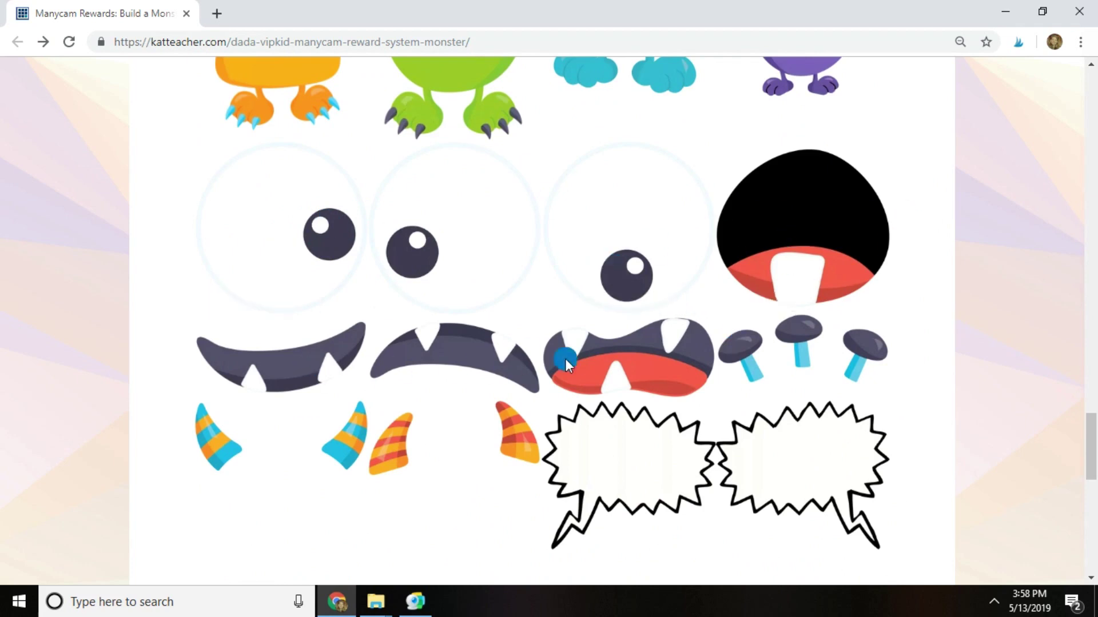
scroll(791, 297, down, 3)
scroll(779, 253, down, 1)
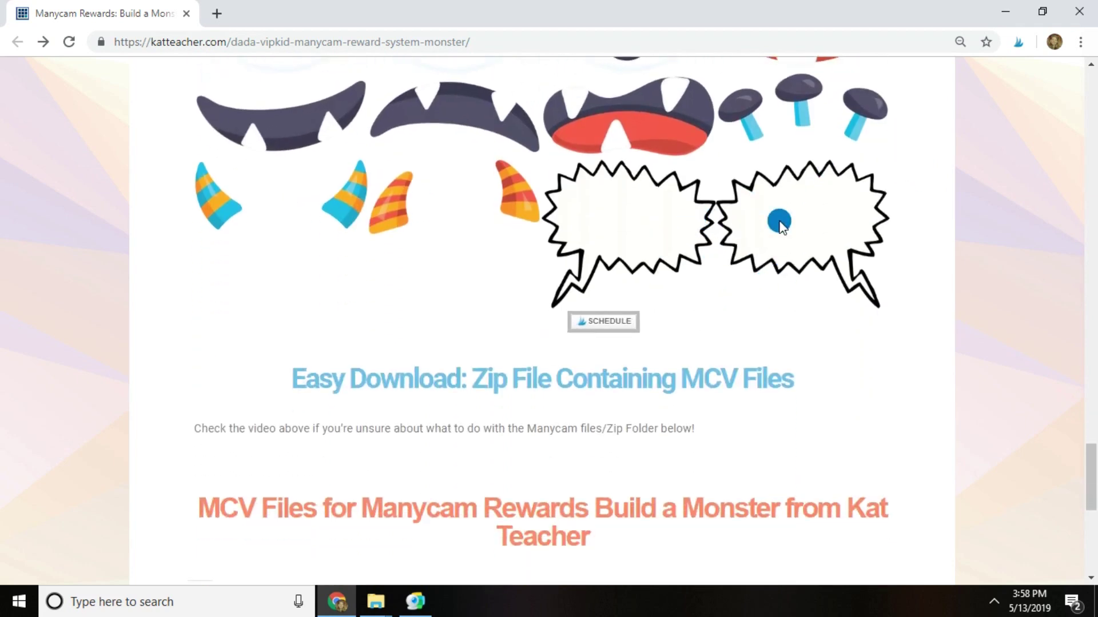
scroll(625, 249, up, 5)
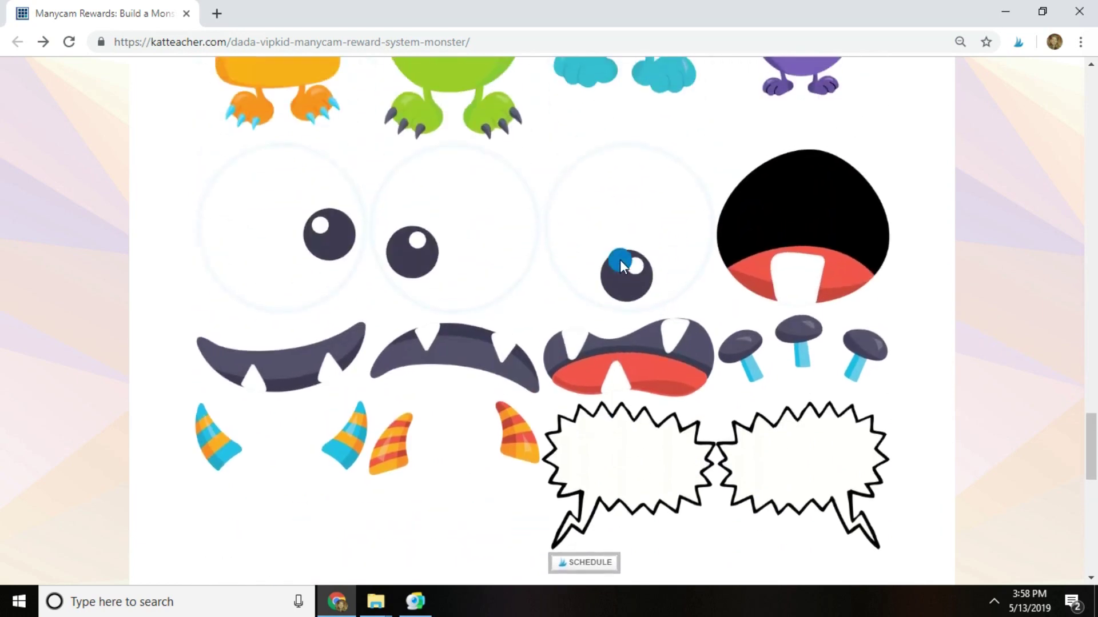
scroll(280, 171, down, 1)
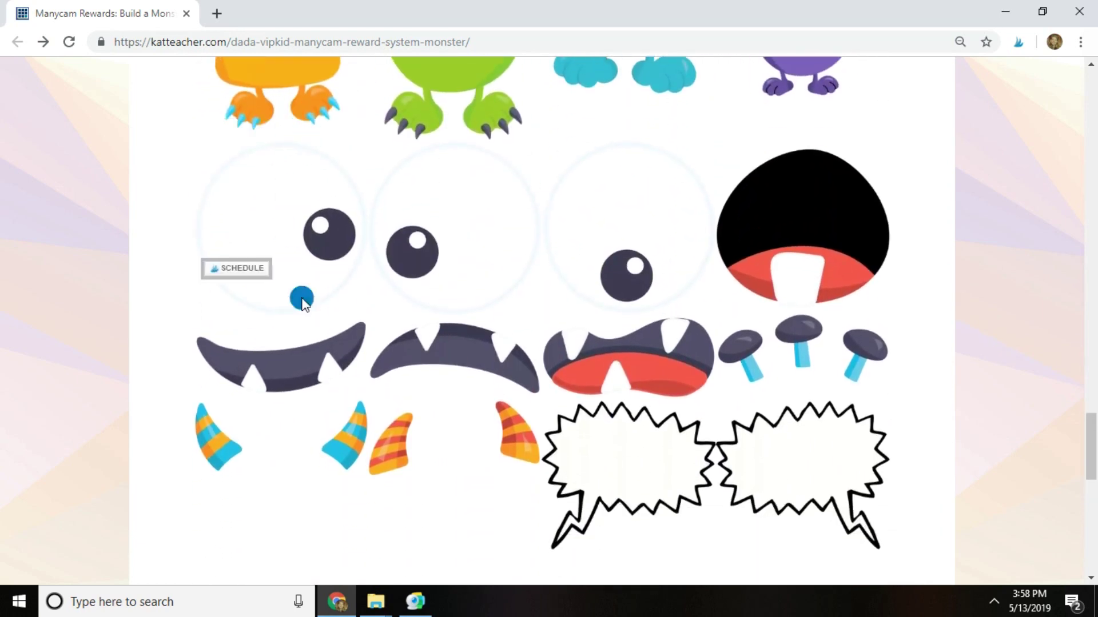
scroll(676, 423, down, 1)
scroll(753, 263, up, 1)
scroll(753, 263, up, 3)
scroll(493, 356, up, 4)
click(572, 143)
scroll(609, 286, down, 1)
scroll(614, 290, down, 10)
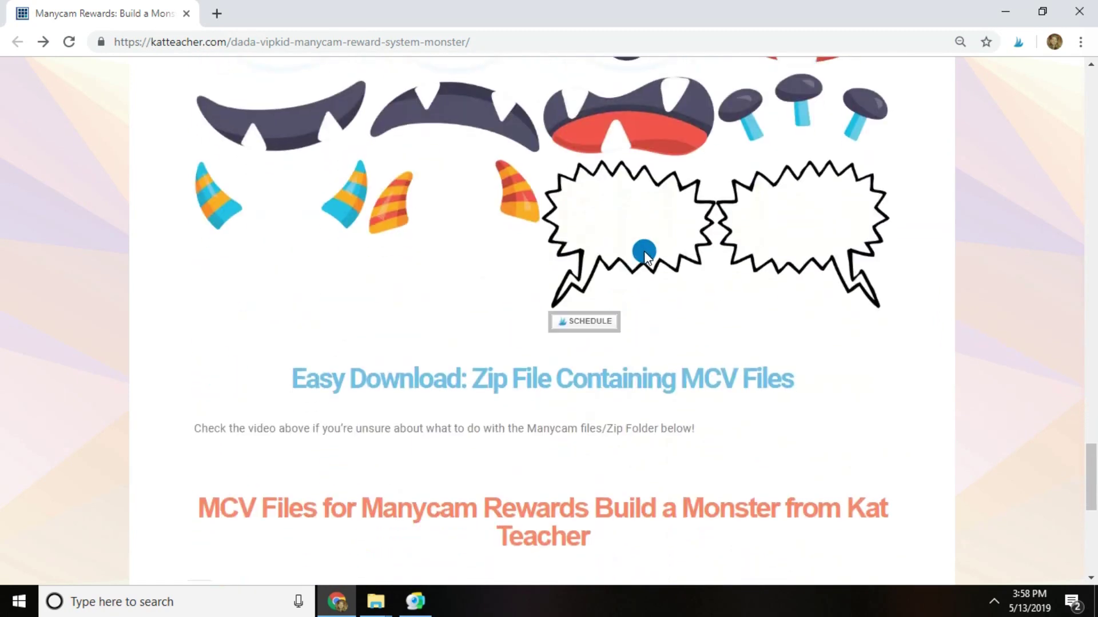
Download the MCV Files for Manycam Rewards zip and open it from the download bar
drag(300, 218, 812, 228)
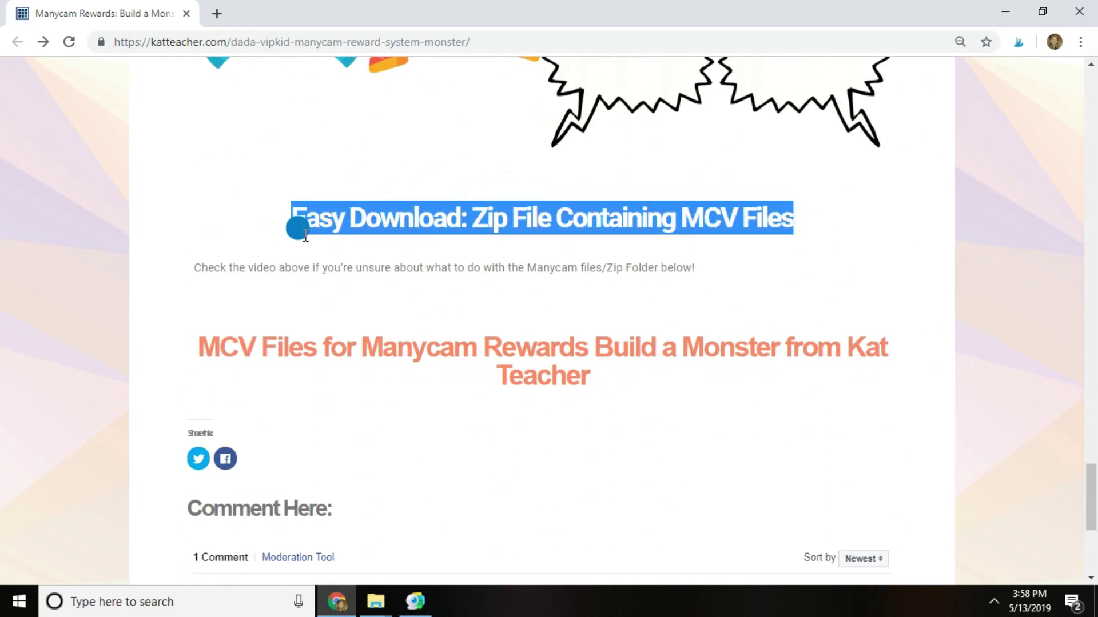
click(438, 232)
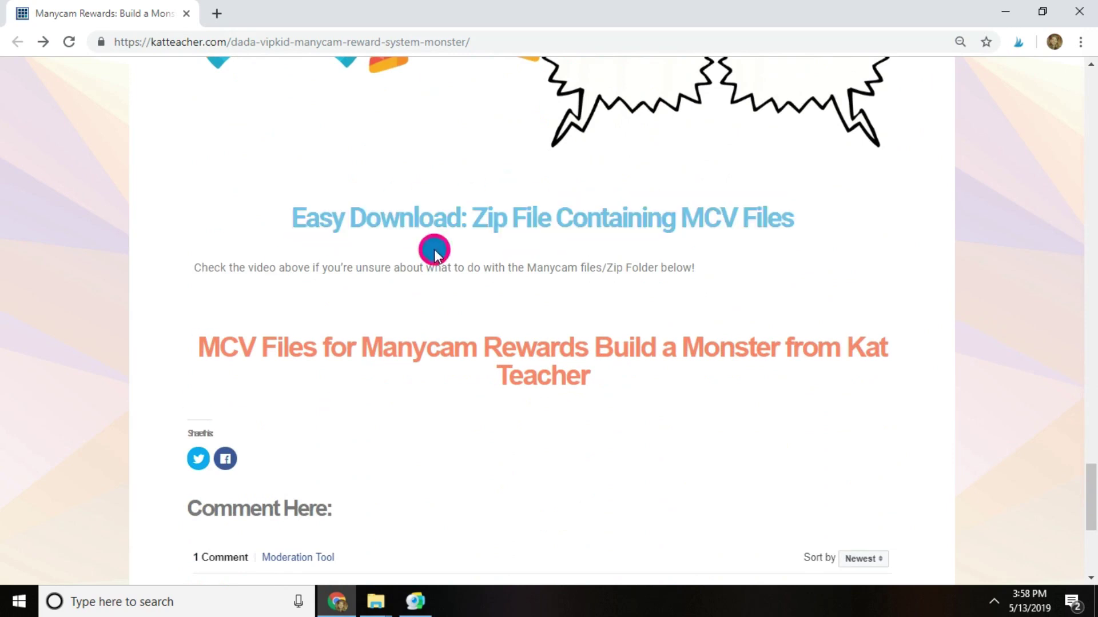
click(521, 369)
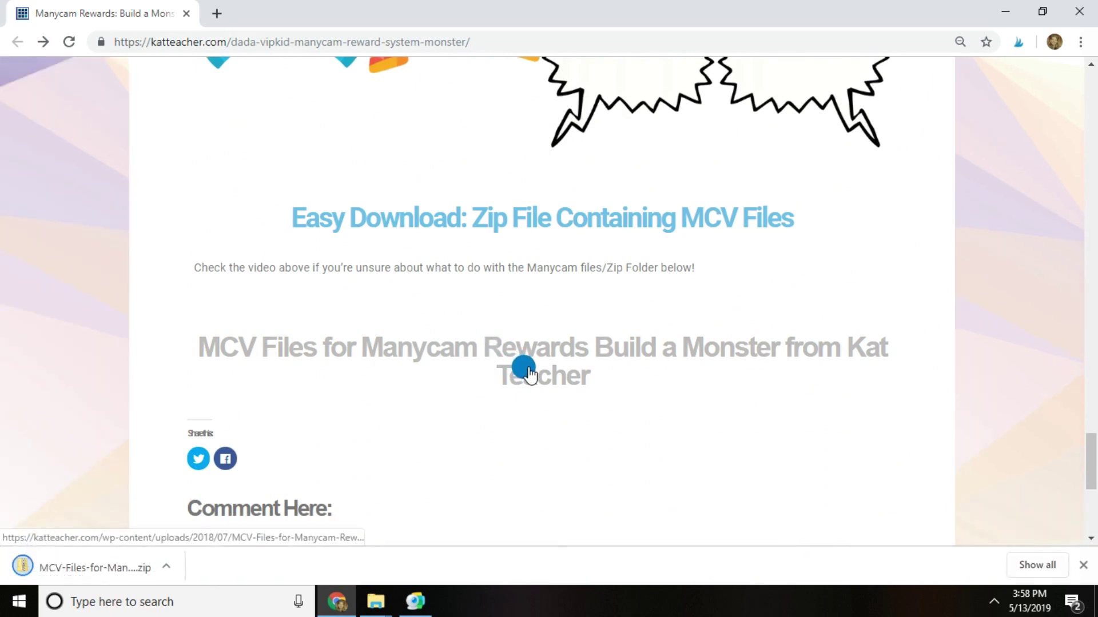
click(388, 344)
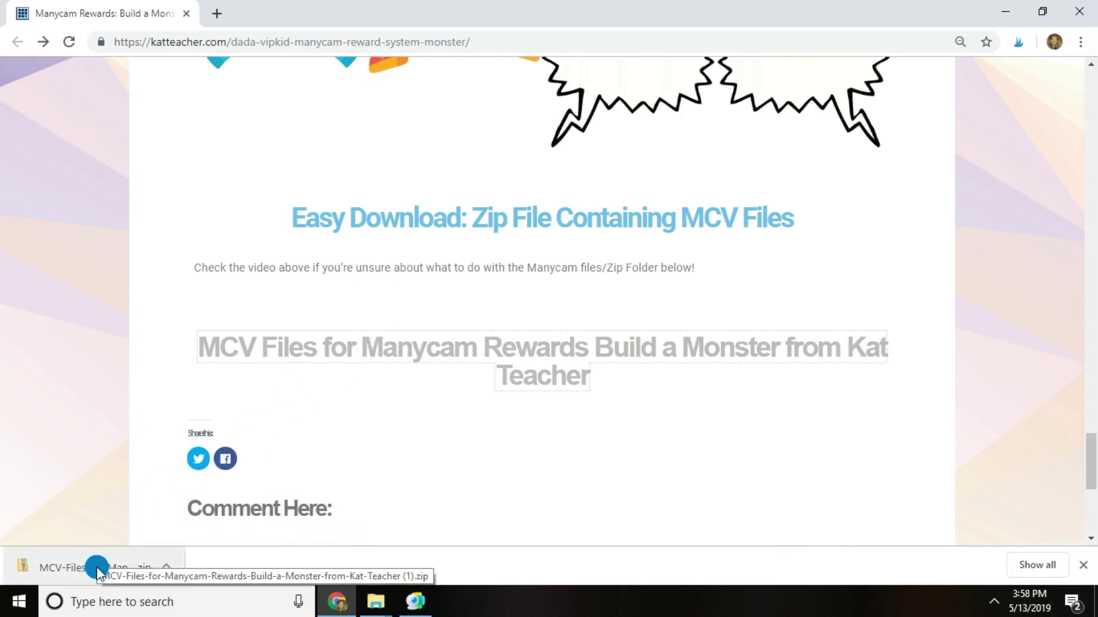
click(78, 570)
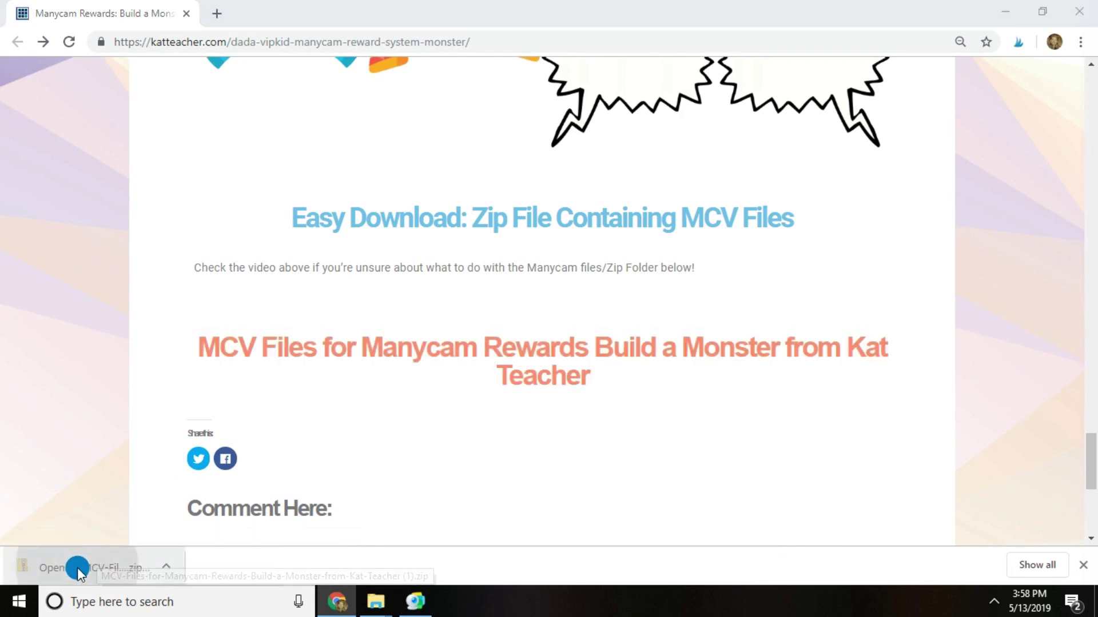
Open the zip's inner folder and open all 21 MCV files at once
click(293, 204)
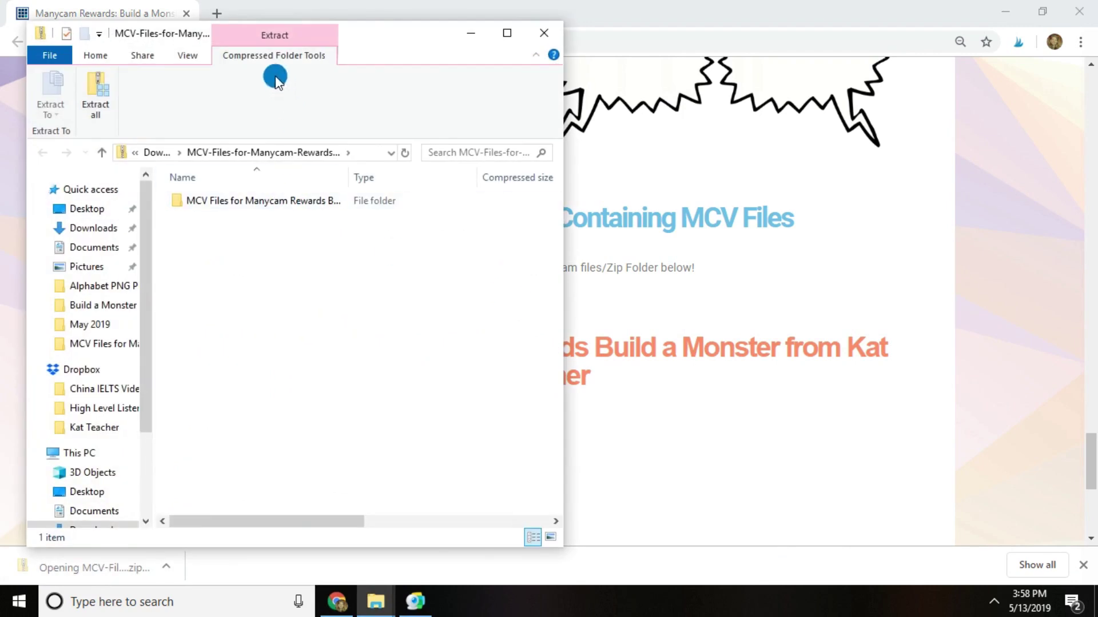
double_click(218, 201)
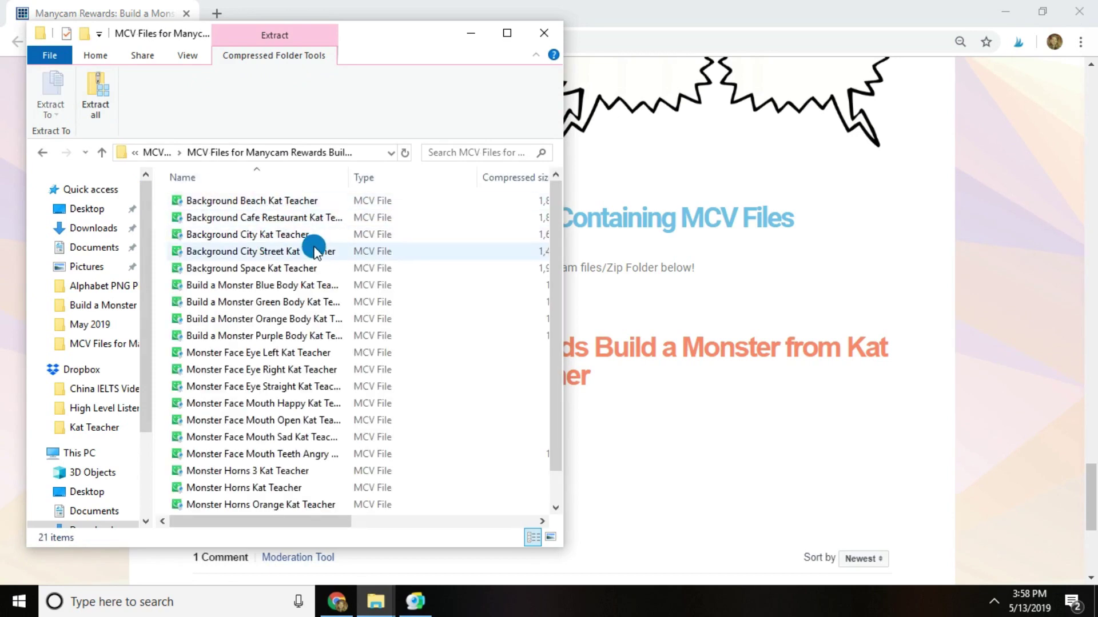
key(ctrl+a)
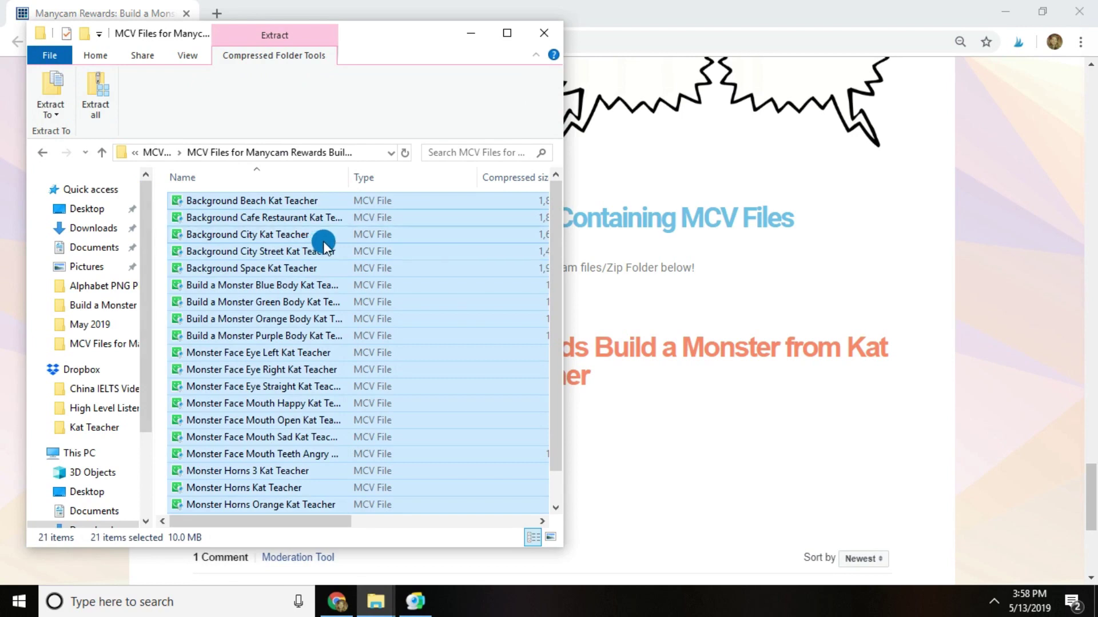
right_click(324, 239)
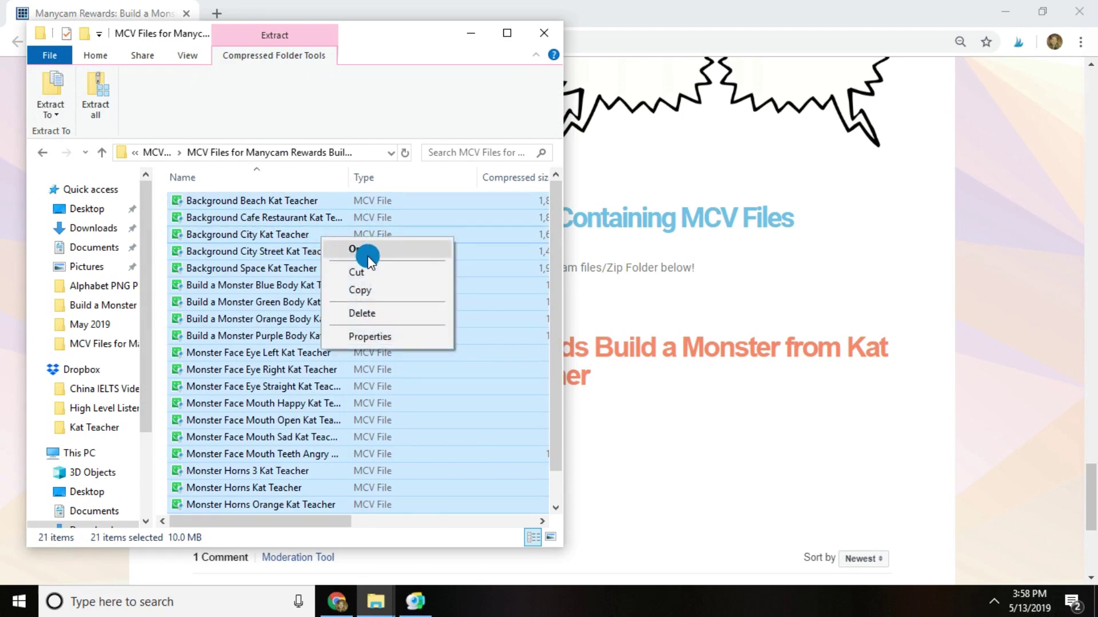
click(368, 252)
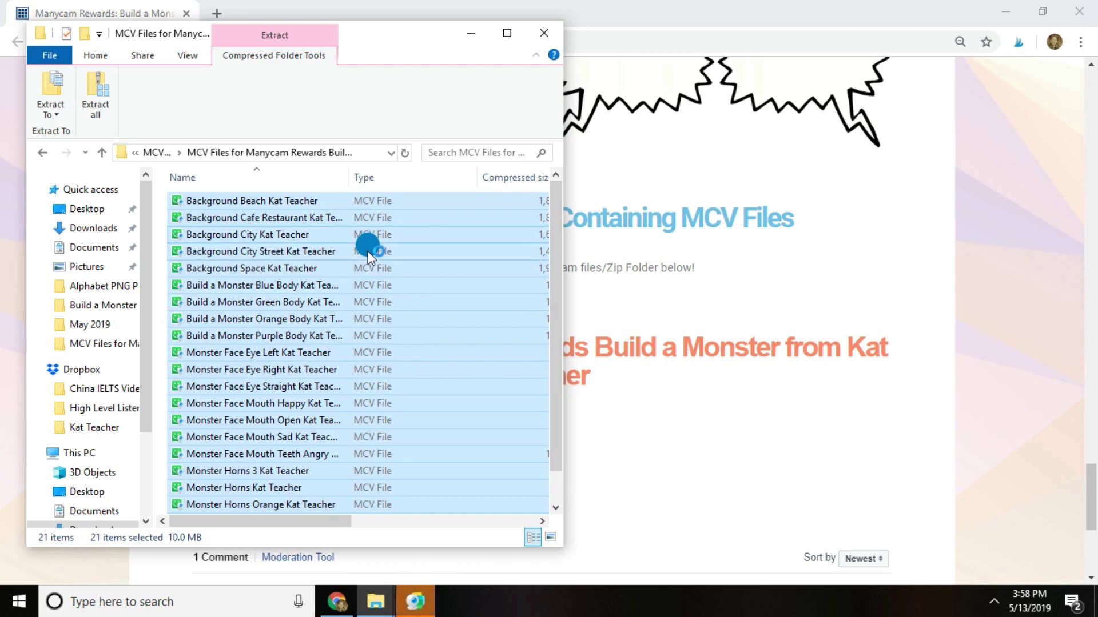
Select the Background Beach, Cafe Restaurant and City Kat Teacher files in turn
scroll(398, 288, down, 1)
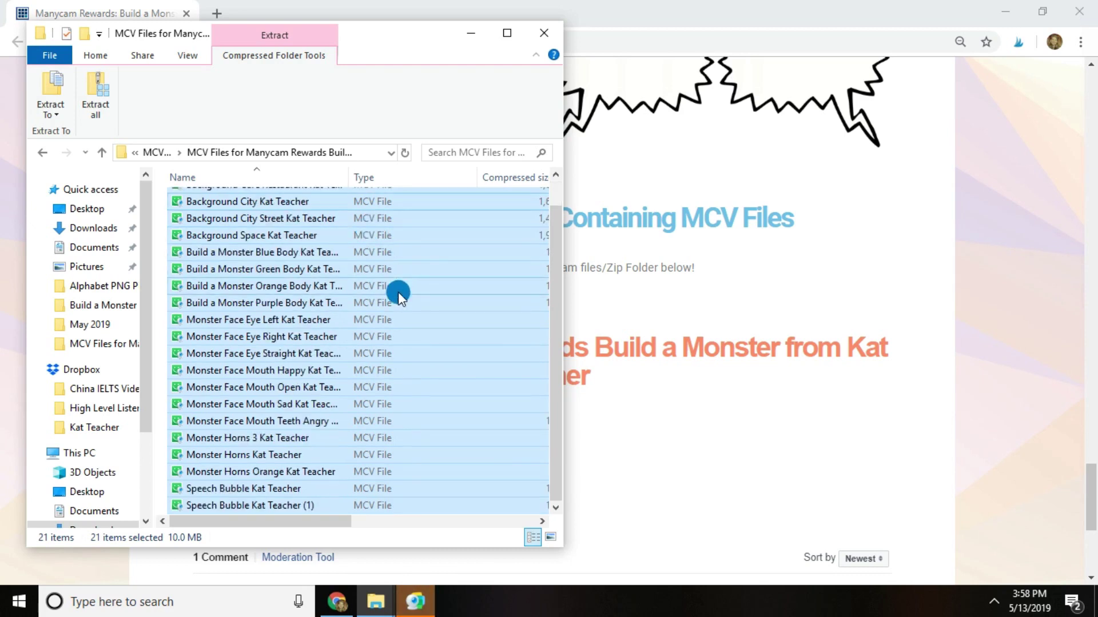
scroll(311, 266, up, 1)
click(242, 199)
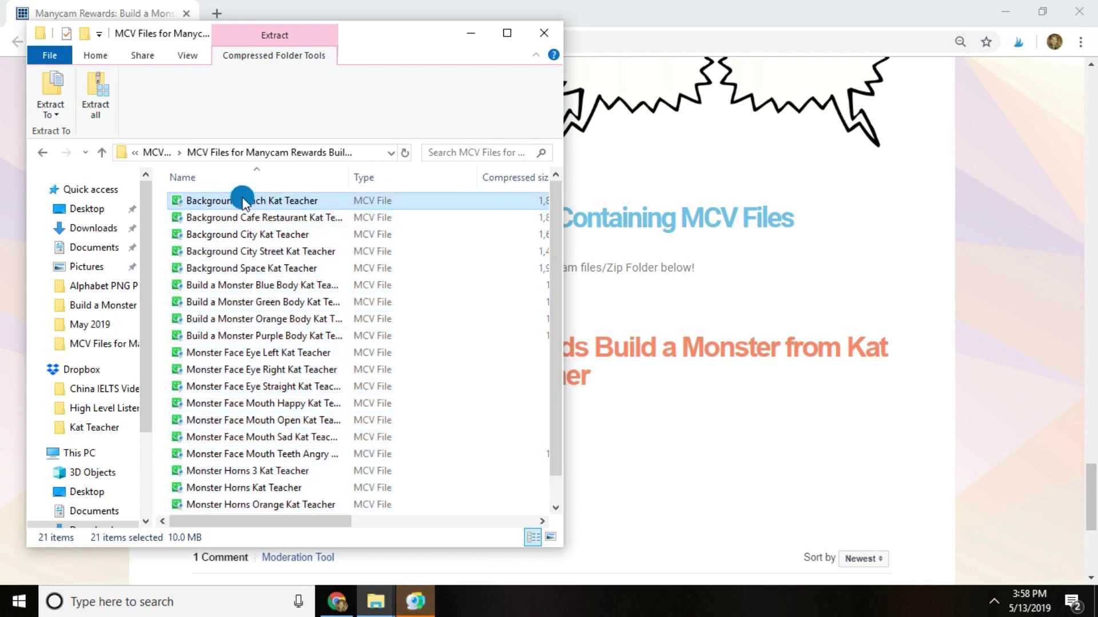
click(246, 219)
click(250, 235)
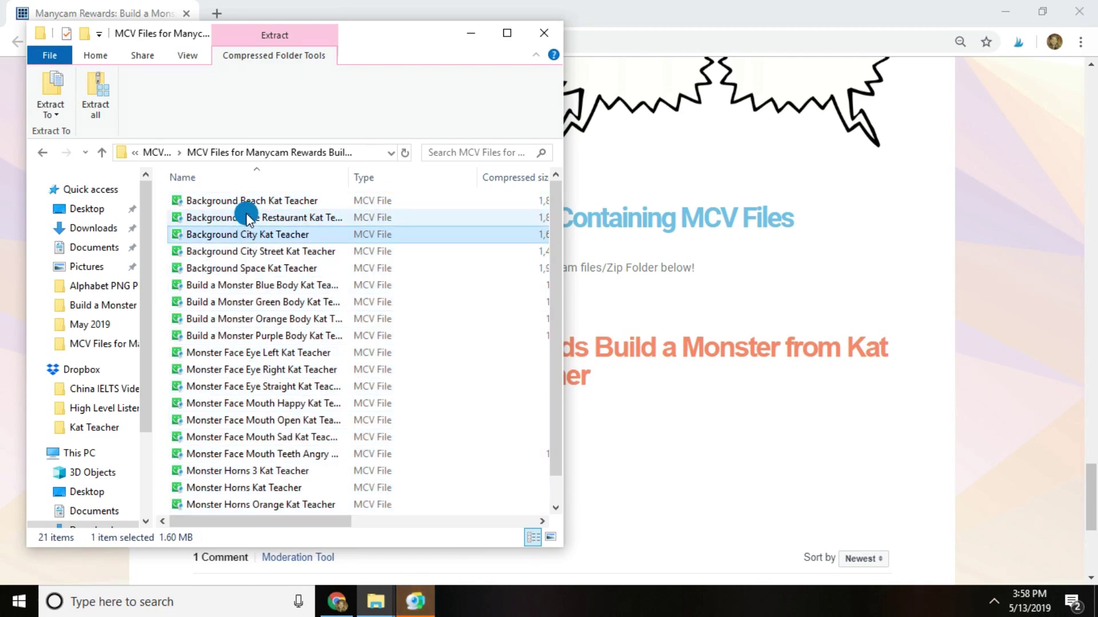
In ManyCam, open the Unordered effects folder and apply, then remove, Background Beach
click(417, 600)
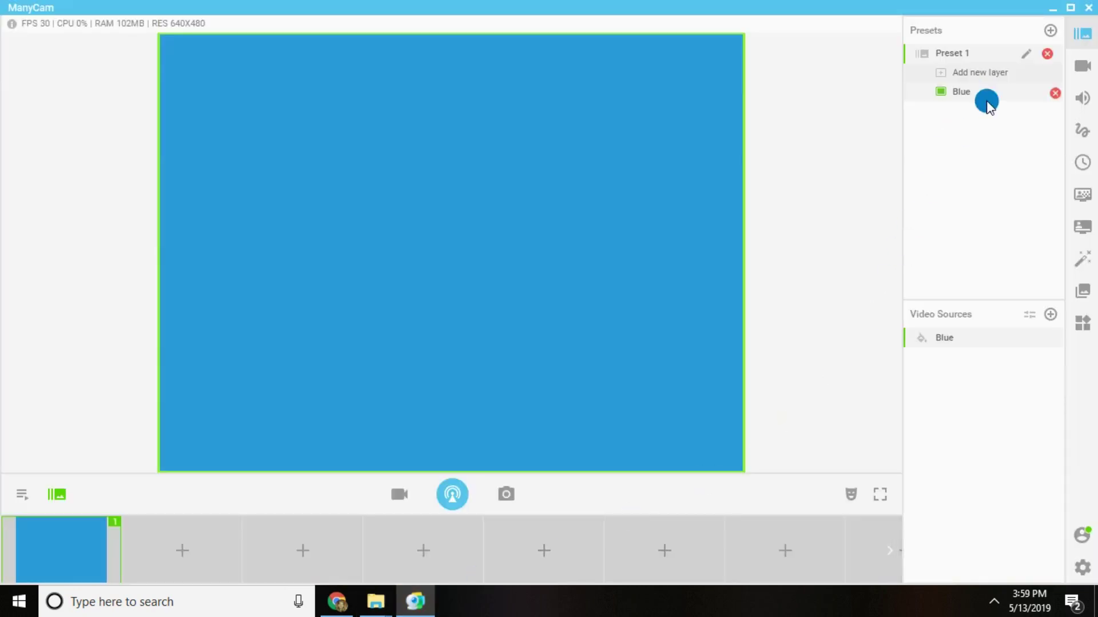
click(1080, 260)
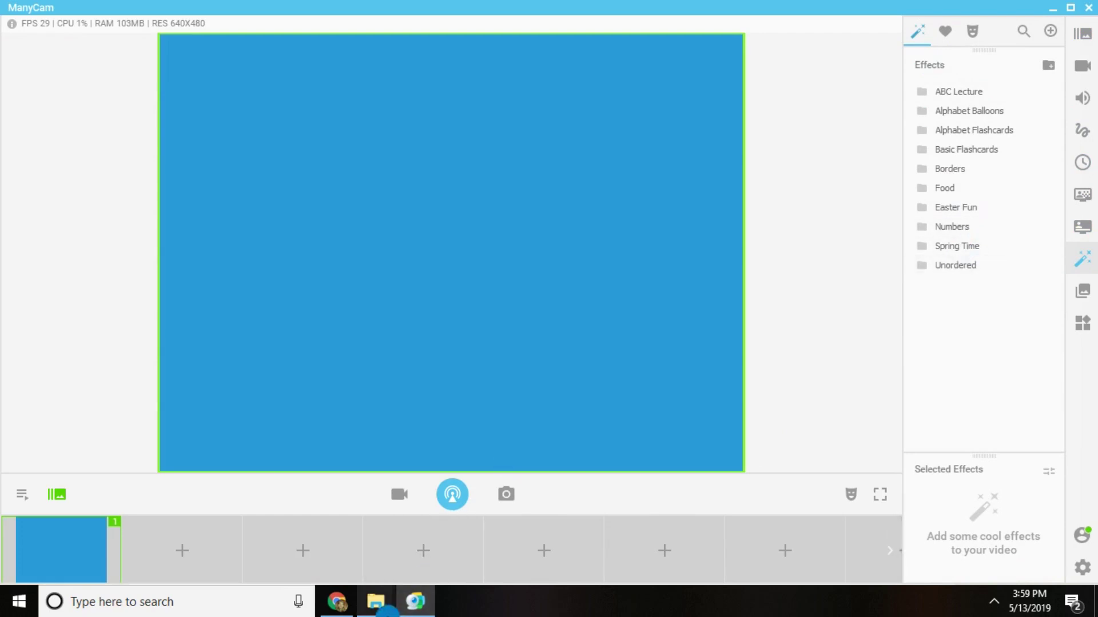
click(952, 266)
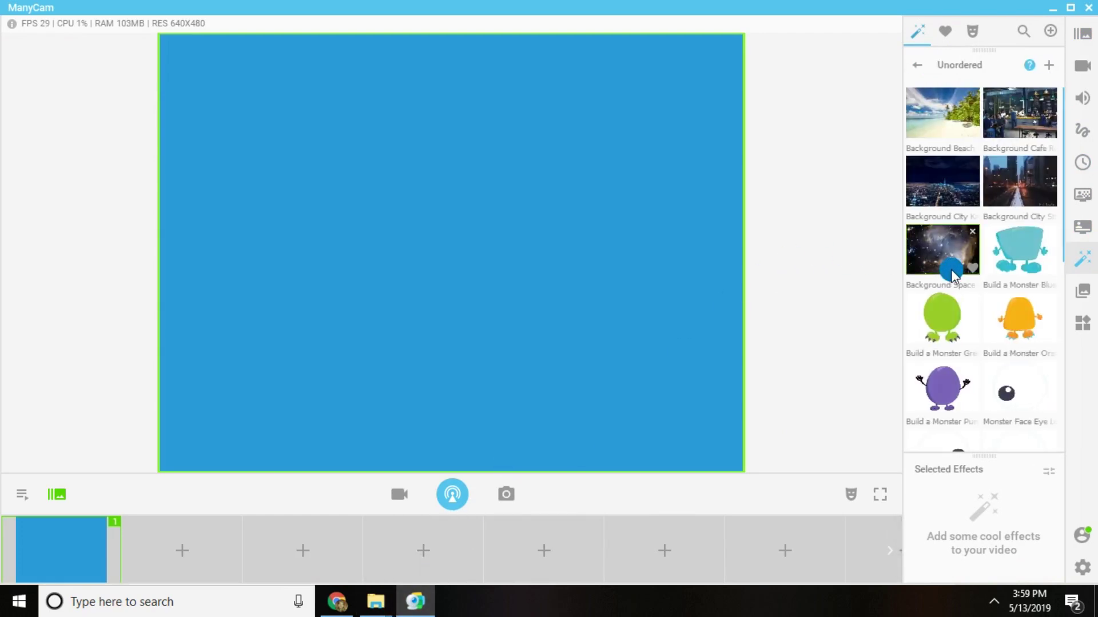
click(916, 65)
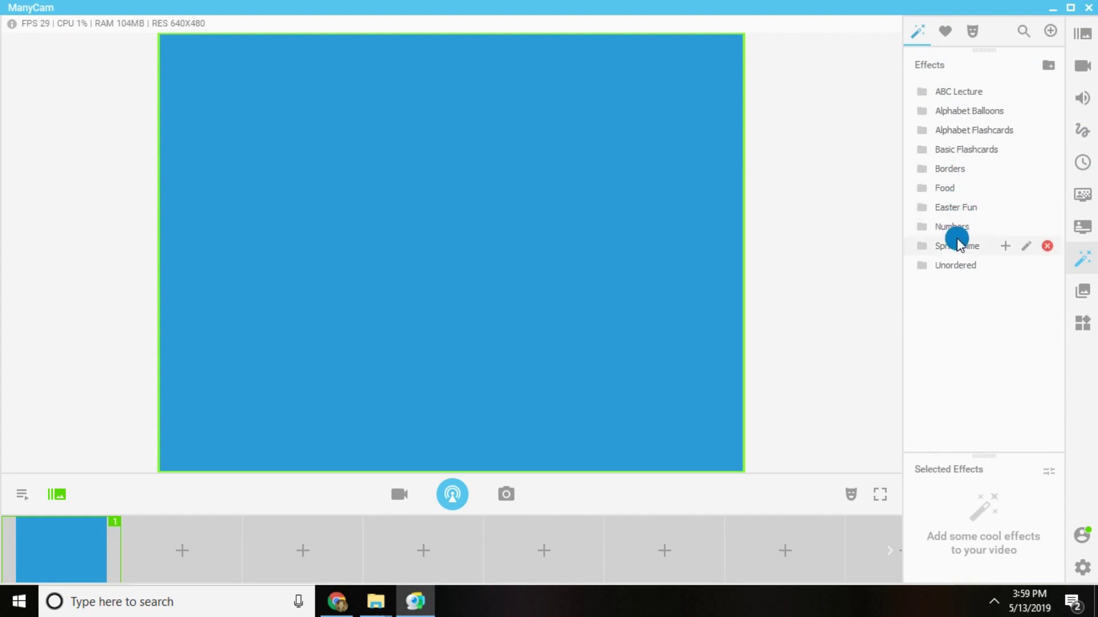
click(956, 265)
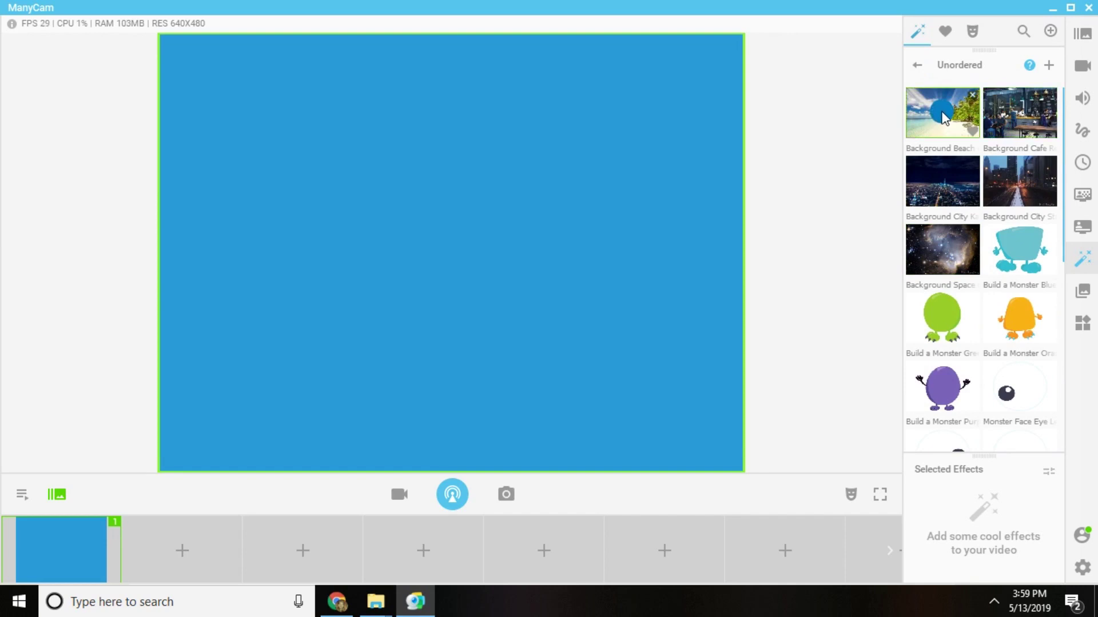
click(944, 117)
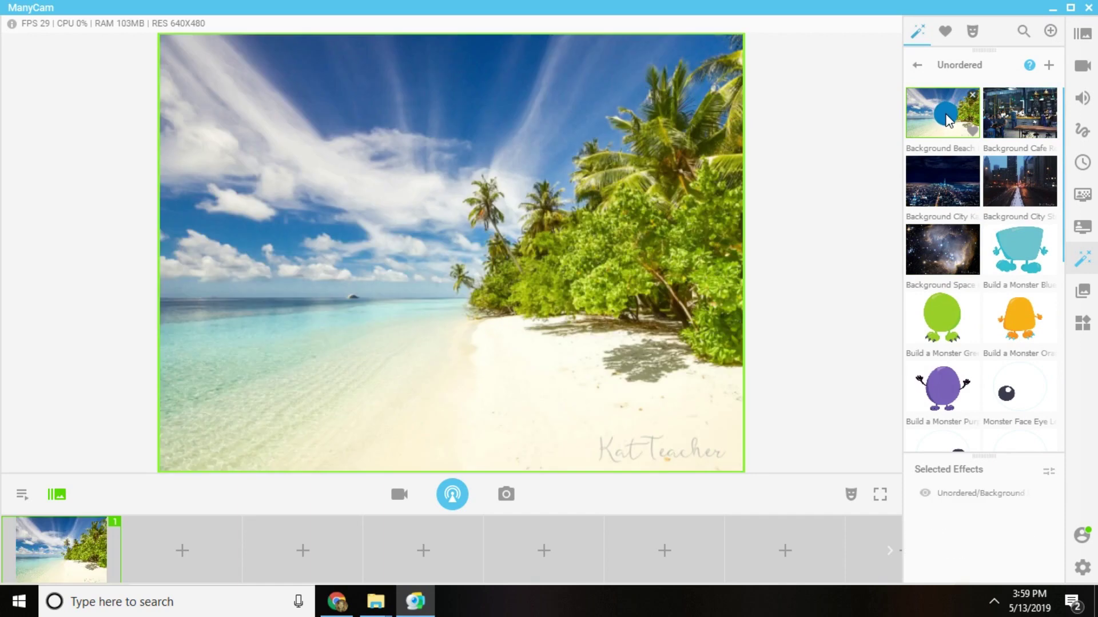
click(946, 118)
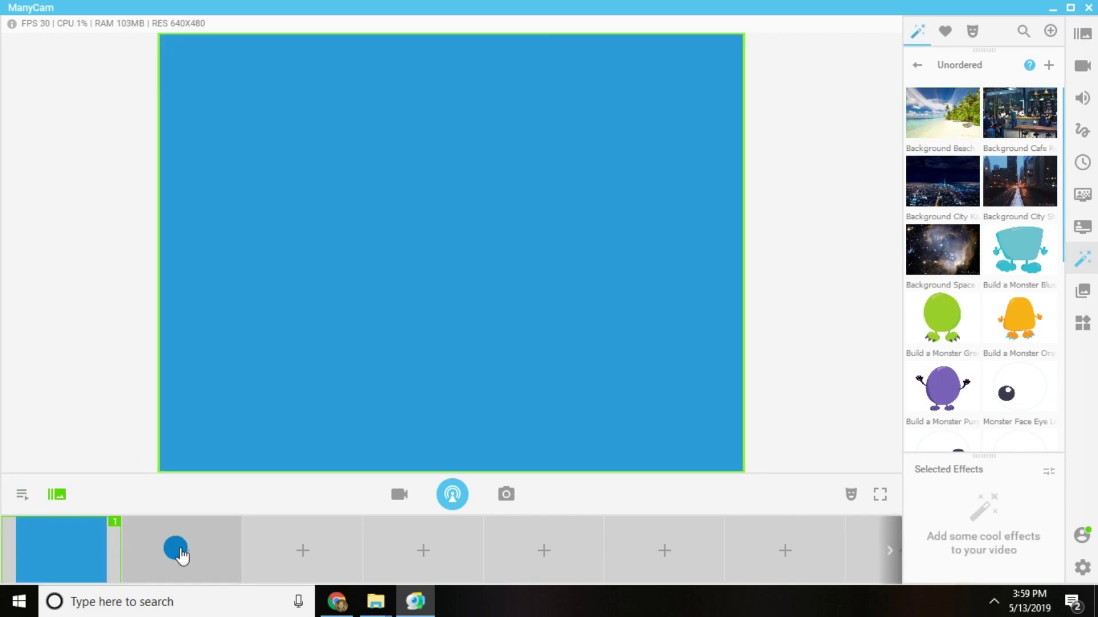
Create a second scene from a white blank image that switches in with a transition
click(182, 552)
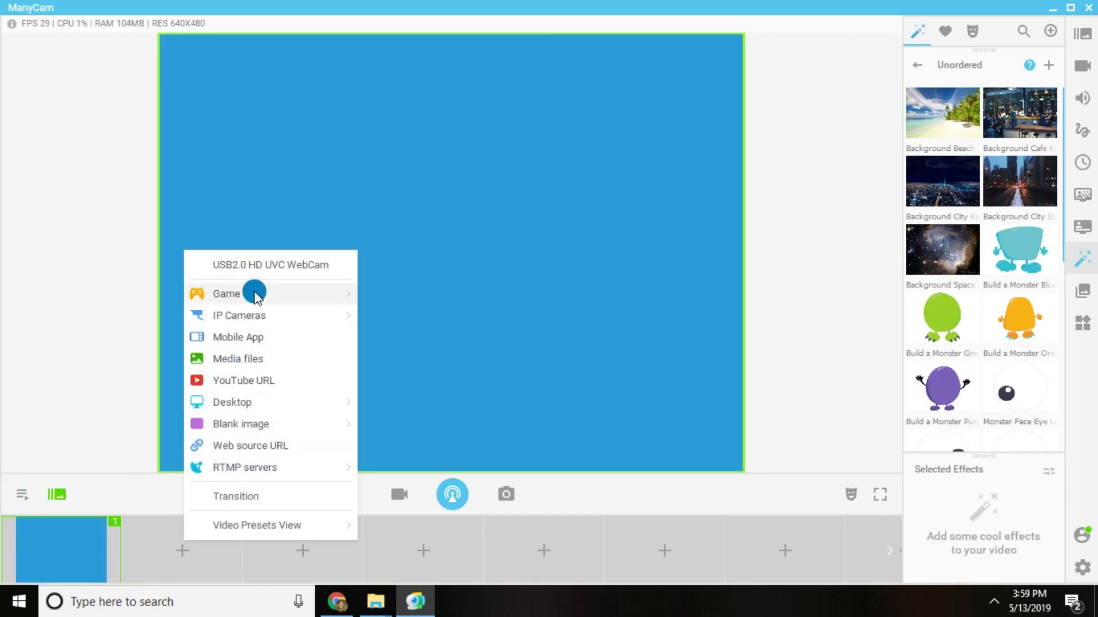
mouse_move(269, 422)
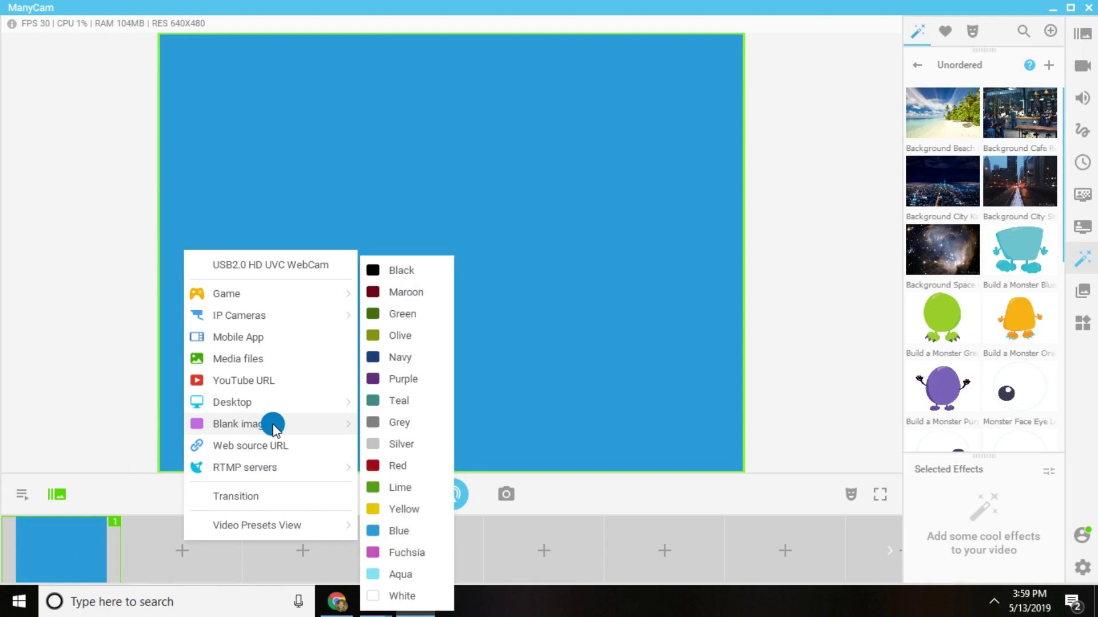
click(420, 597)
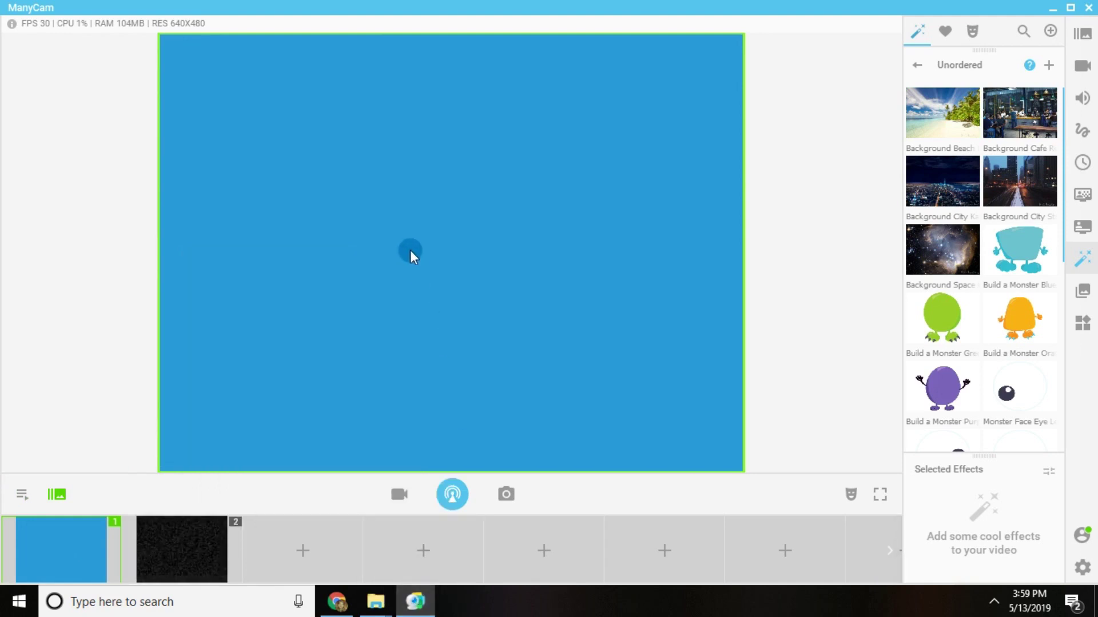
click(165, 542)
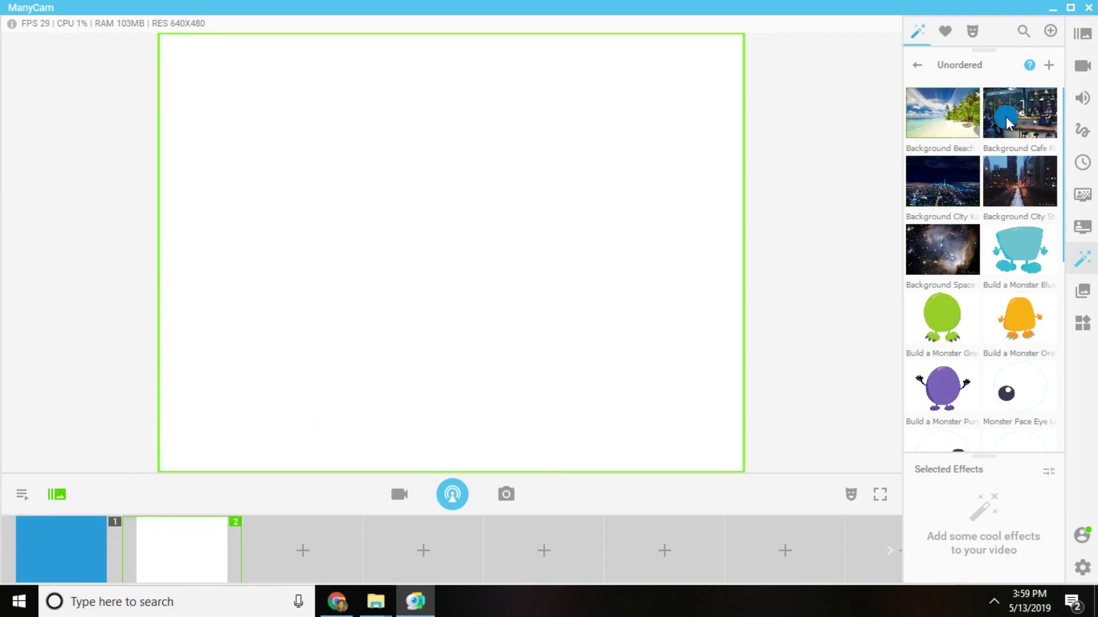
Apply Background Cafe Restaurant to the second scene and shift the layer right and down
click(1007, 122)
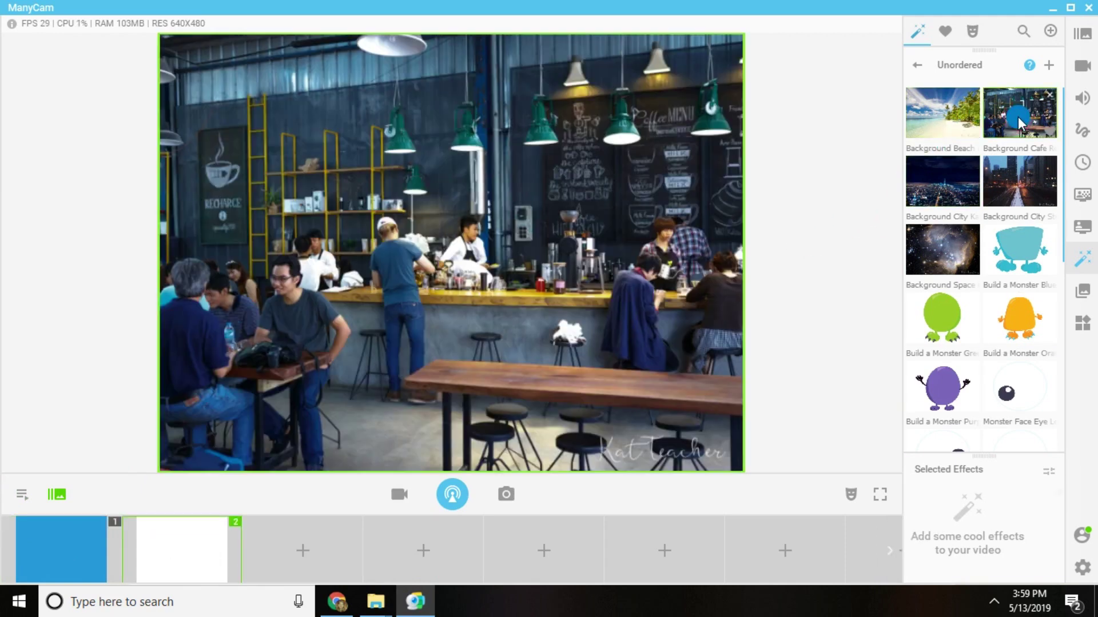
click(466, 264)
right_click(412, 258)
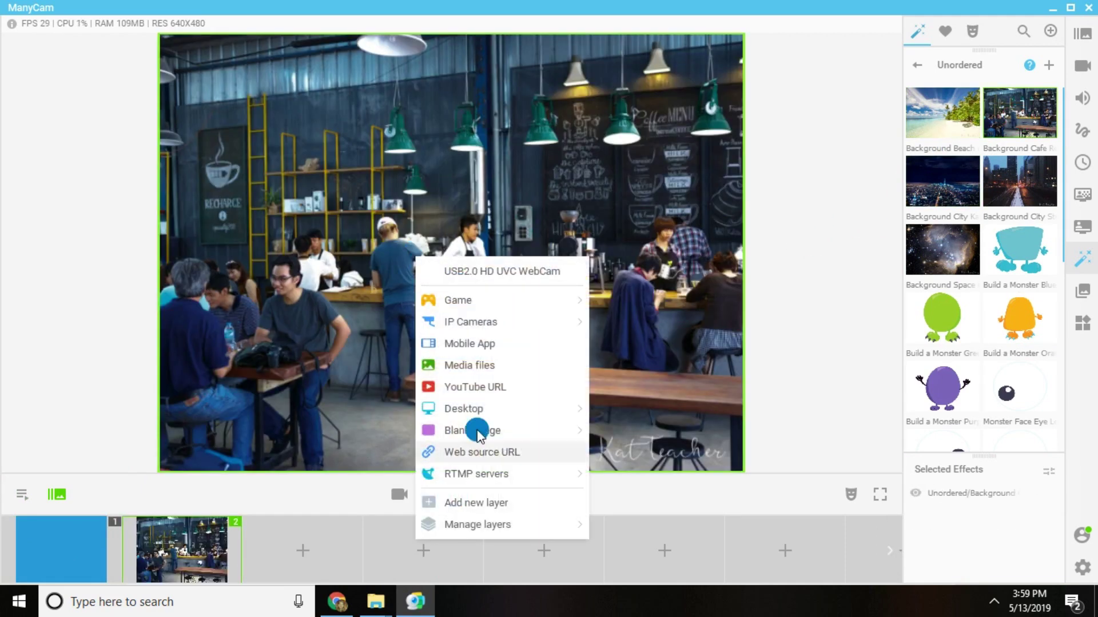
click(479, 289)
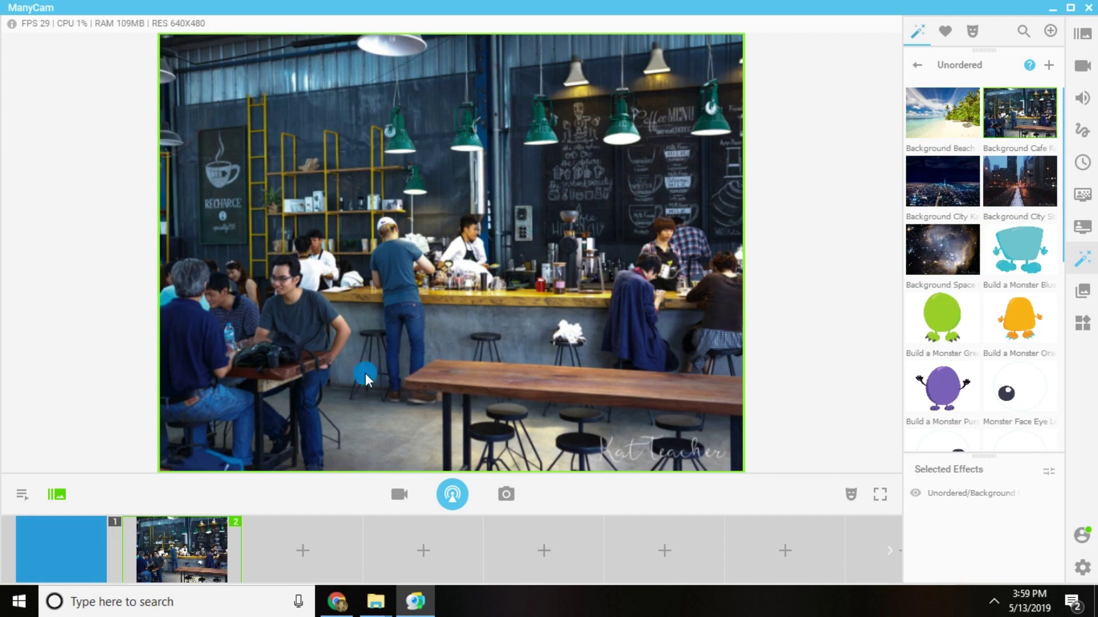
right_click(426, 120)
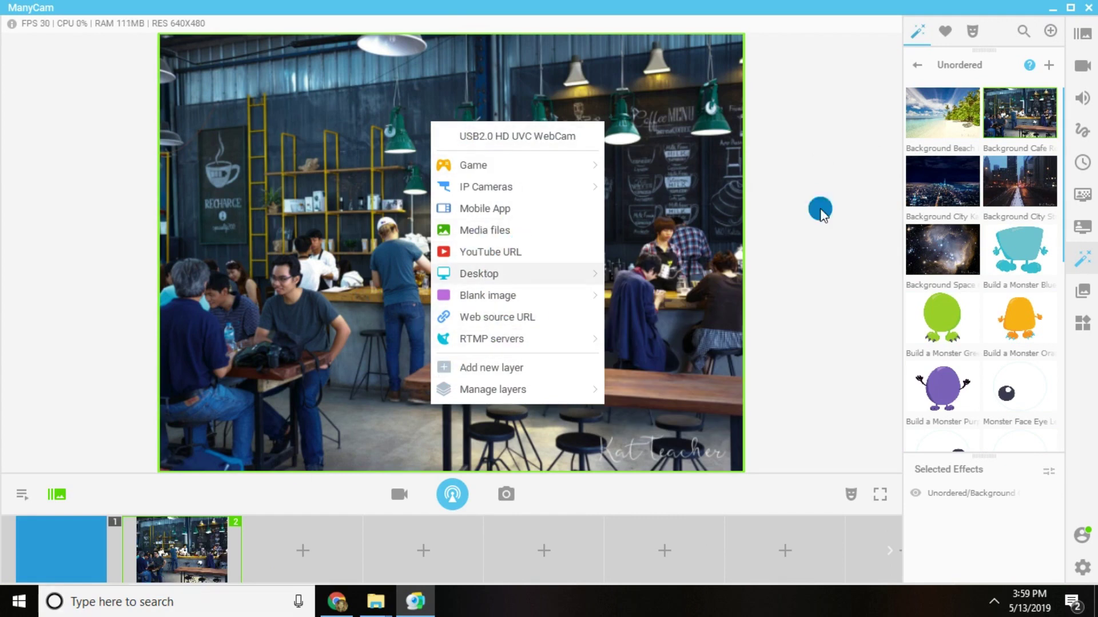
click(696, 318)
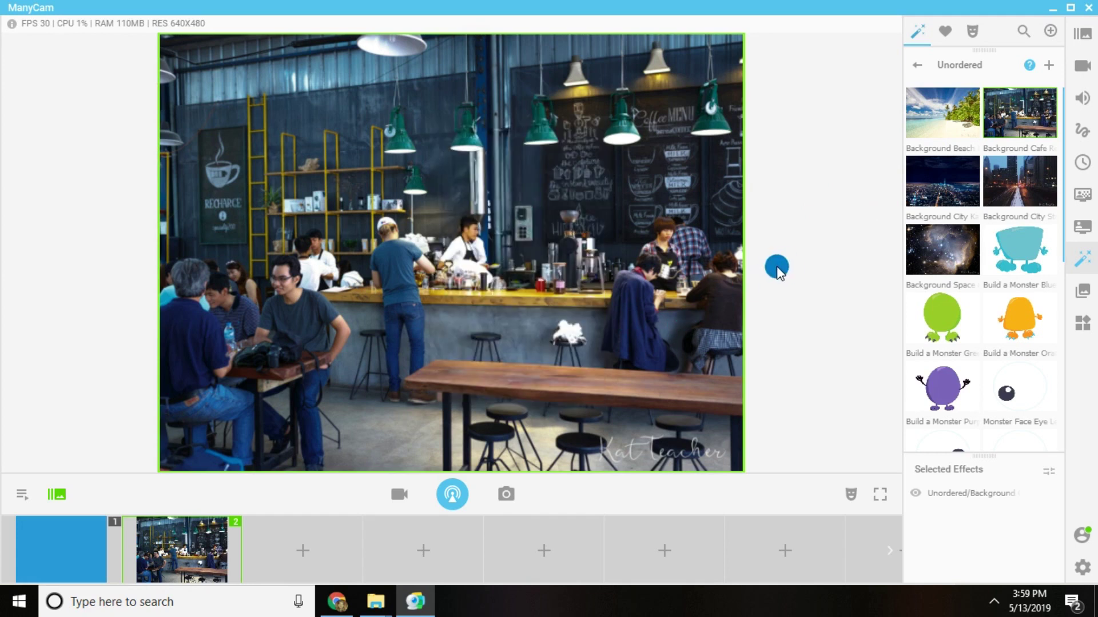
drag(484, 157, 519, 226)
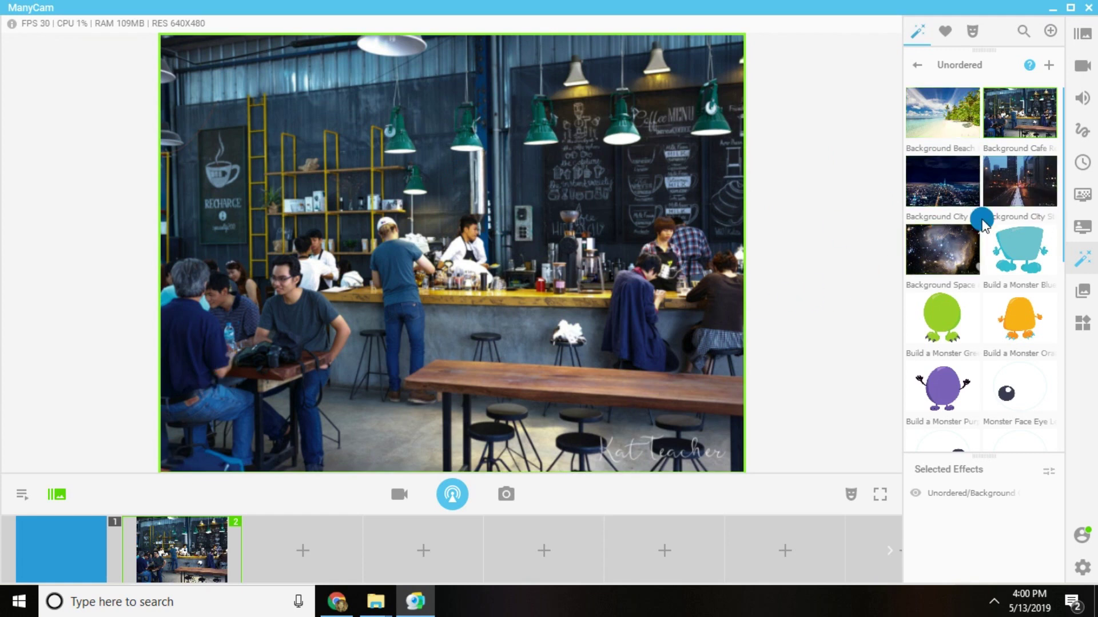
Create a 'Monsters' effects category, move it up after Basic Flashcards, and open it
click(917, 65)
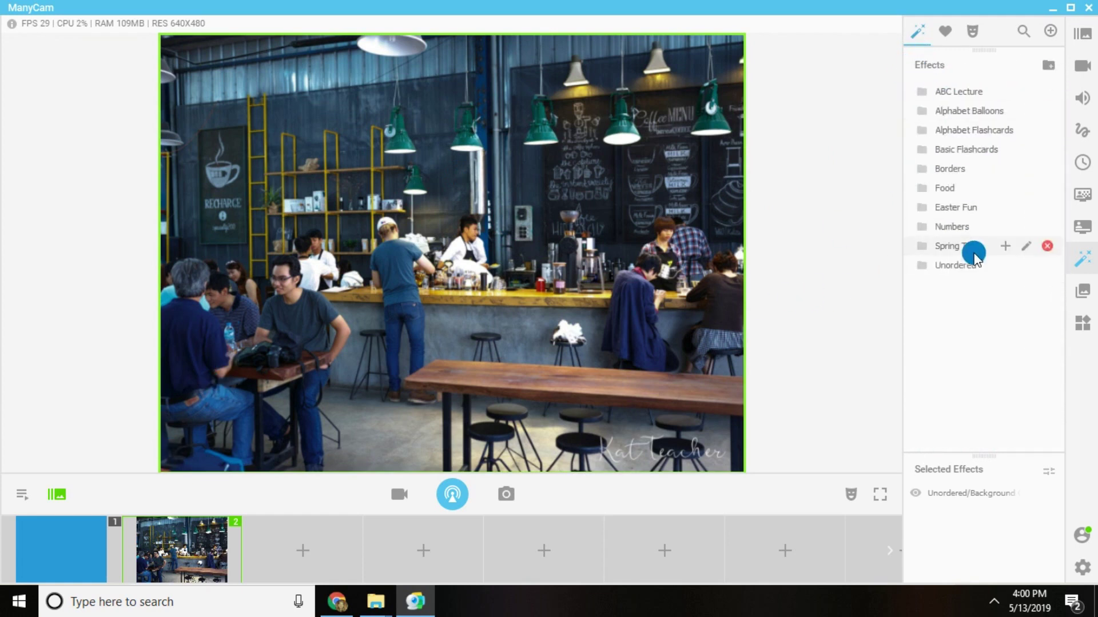
click(1049, 70)
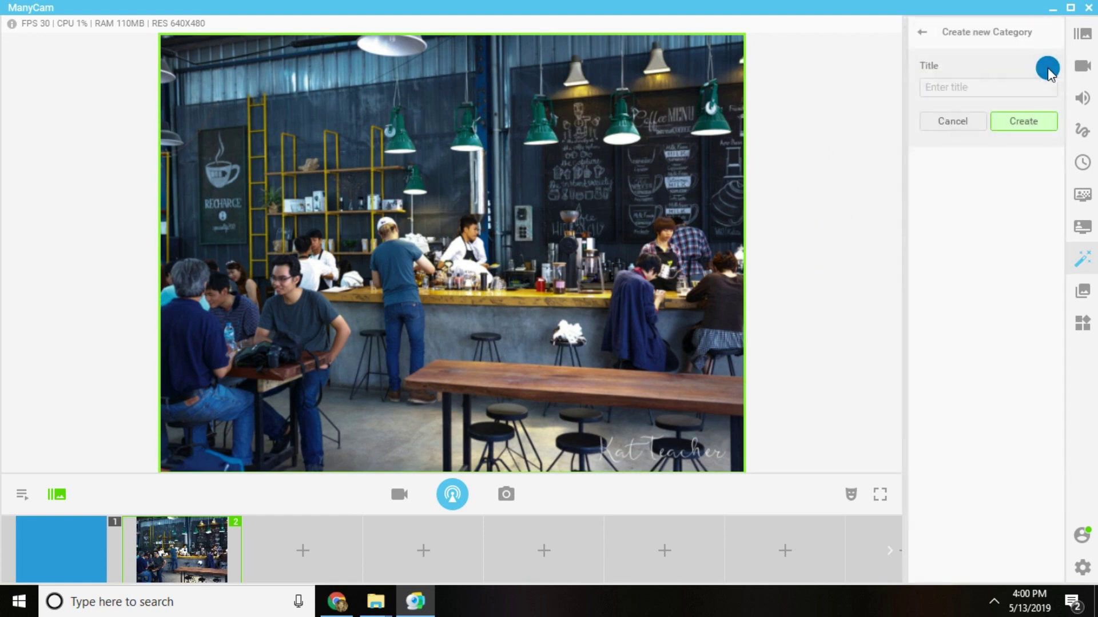
click(981, 85)
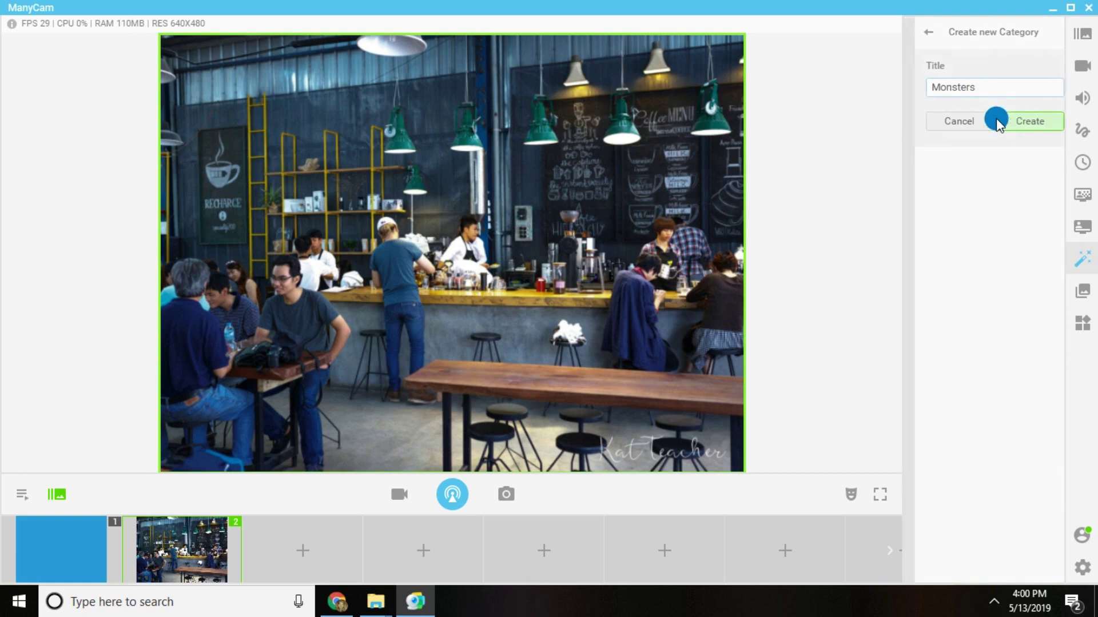
click(993, 121)
drag(980, 280, 969, 167)
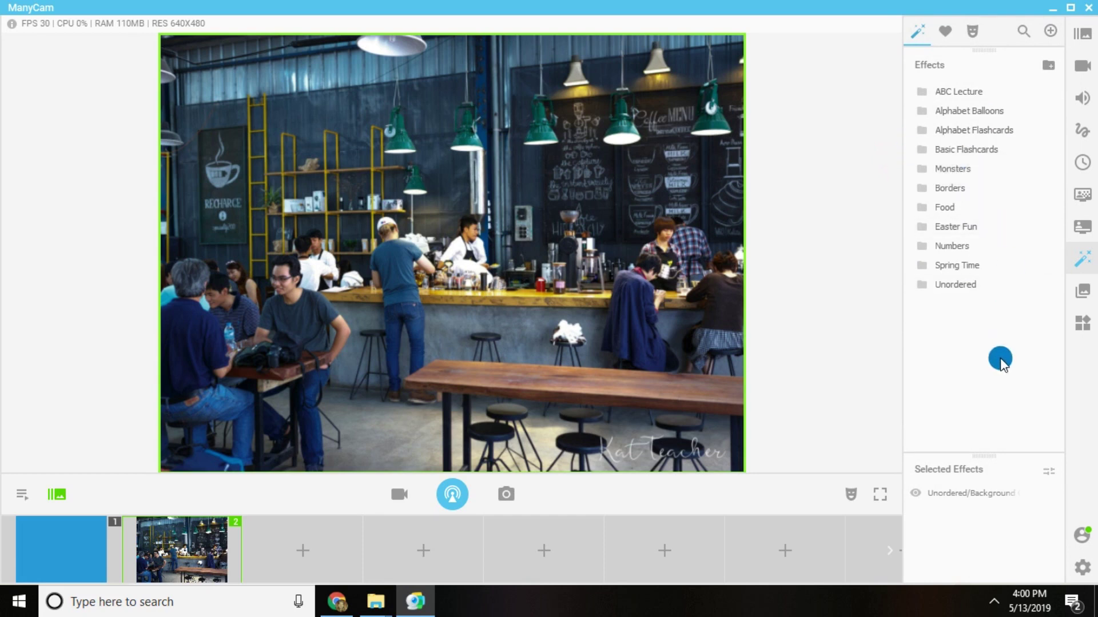
click(939, 170)
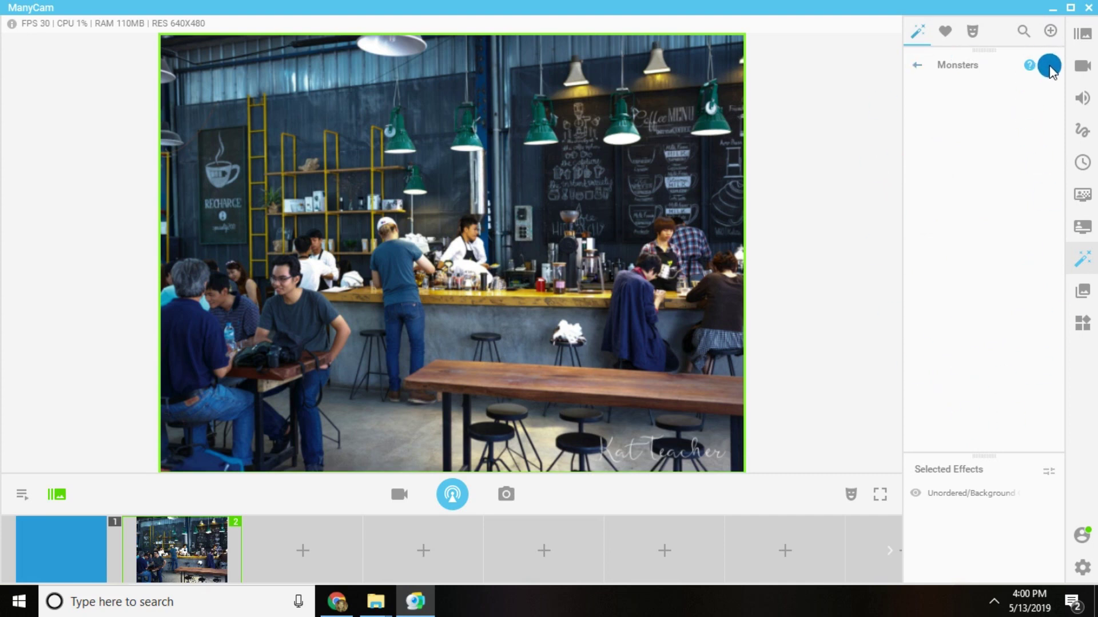
Pick Unordered as the source and mark the beach, cafe, city and space backgrounds plus the monster bodies
click(1050, 67)
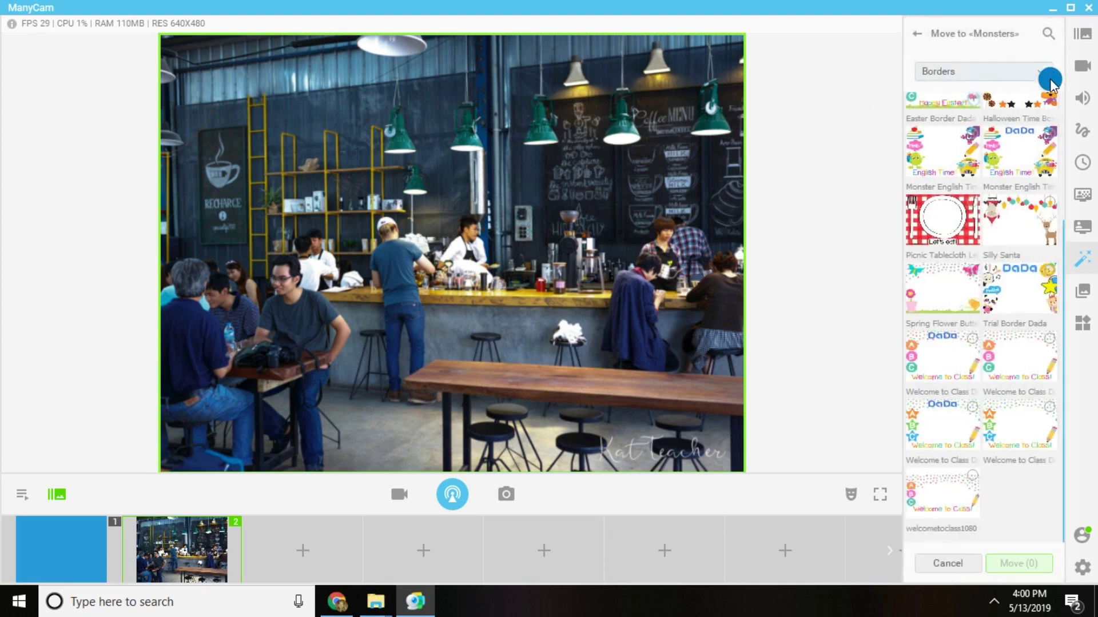
click(940, 73)
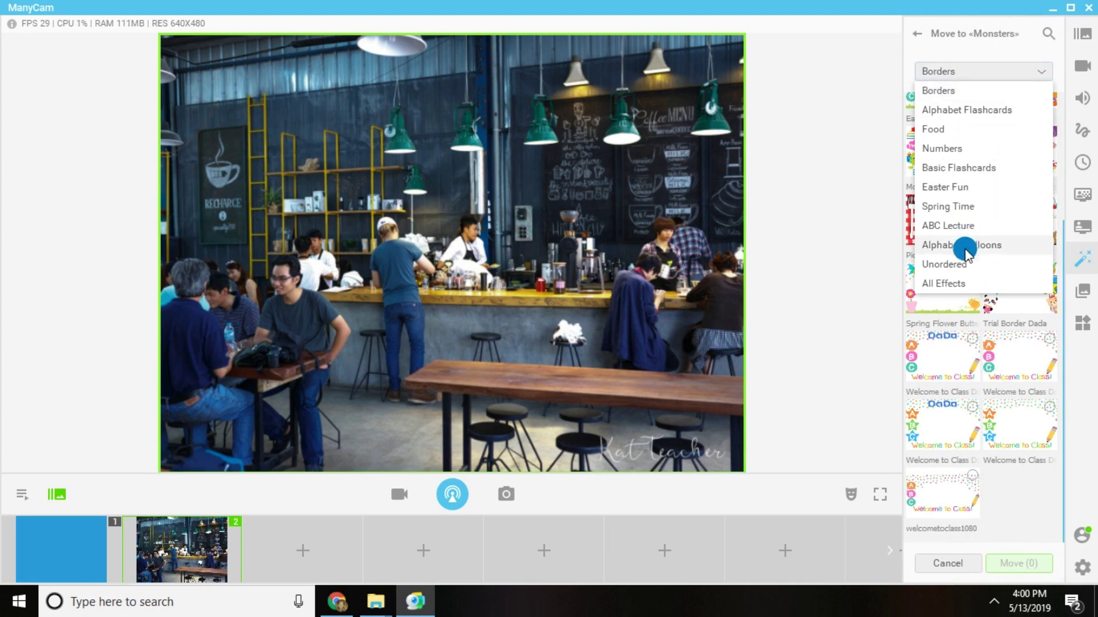
click(949, 265)
scroll(938, 144, up, 3)
click(963, 137)
click(1037, 119)
click(953, 193)
click(1017, 193)
click(973, 243)
click(1024, 267)
click(963, 321)
click(1001, 338)
click(969, 402)
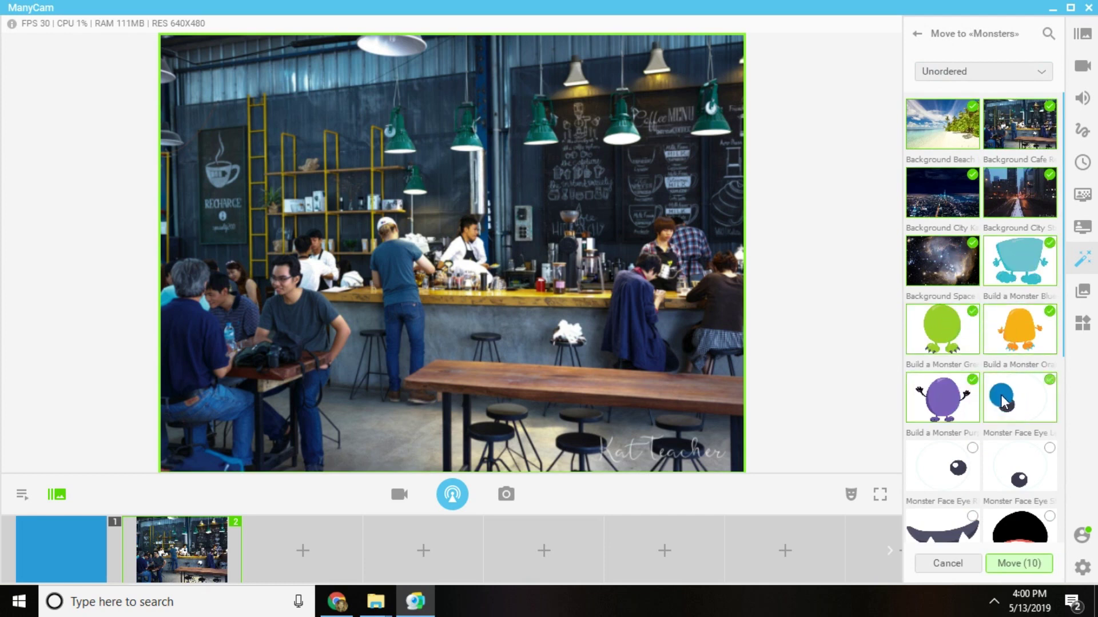
click(1009, 403)
Mark the eyes, mouths, horns and speech bubbles, then move all 21 effects into Monsters
scroll(1009, 403, down, 3)
click(946, 255)
click(1019, 276)
click(943, 330)
click(1015, 340)
click(949, 403)
click(1009, 403)
scroll(1009, 403, down, 2)
click(952, 380)
click(995, 375)
click(949, 424)
click(1008, 443)
click(953, 489)
scroll(995, 380, down, 1)
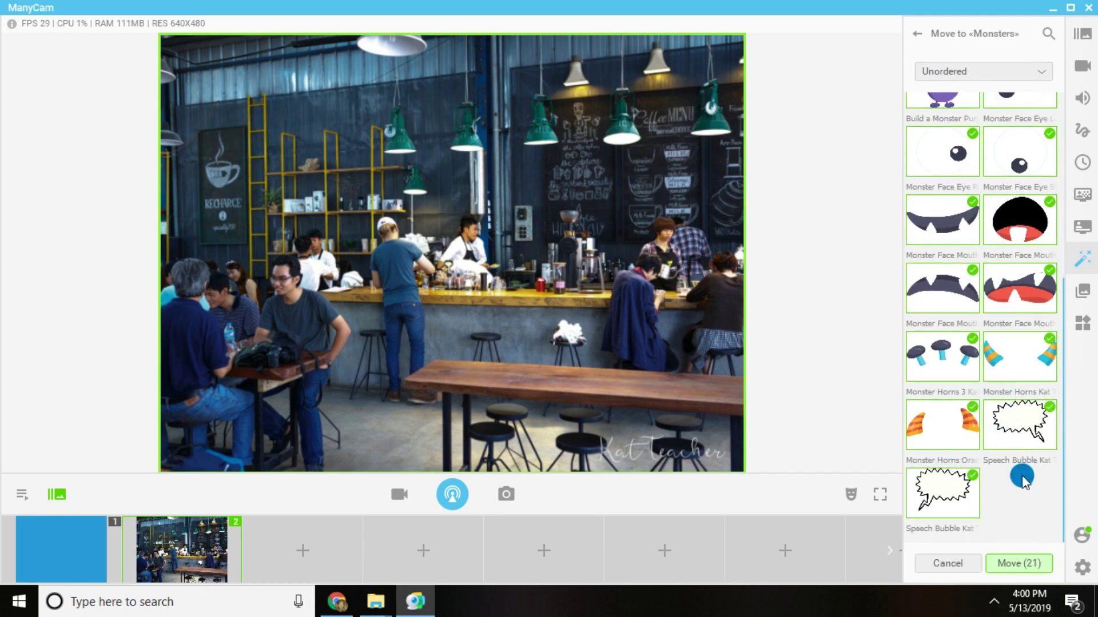
click(1024, 564)
click(1003, 44)
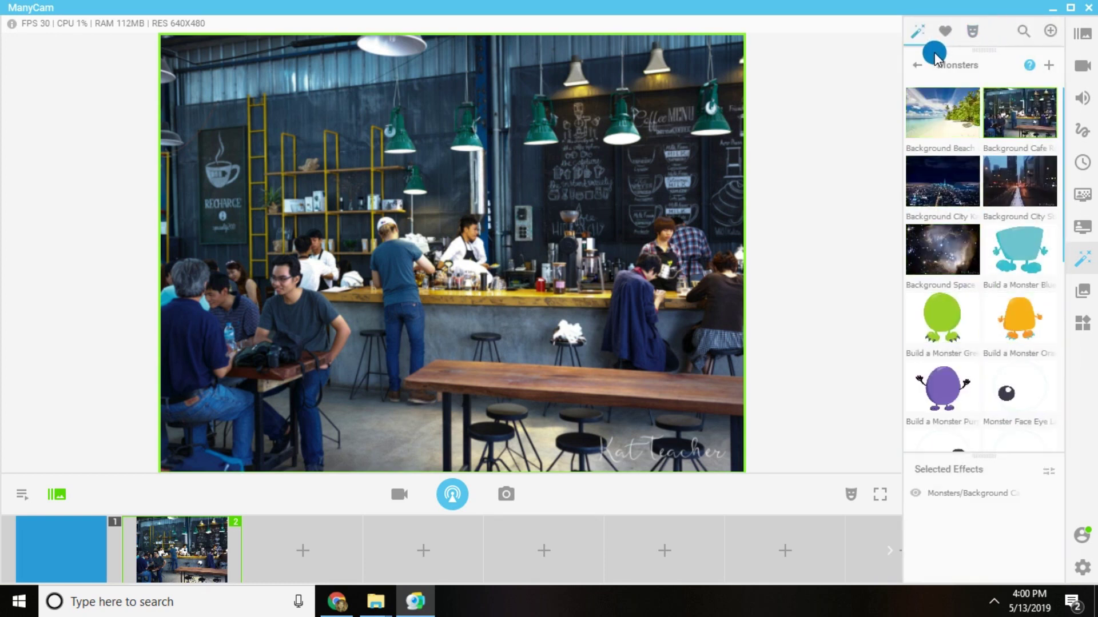
Reopen the Monsters category, set the space nebula background, and add an enlarged purple monster body
click(915, 66)
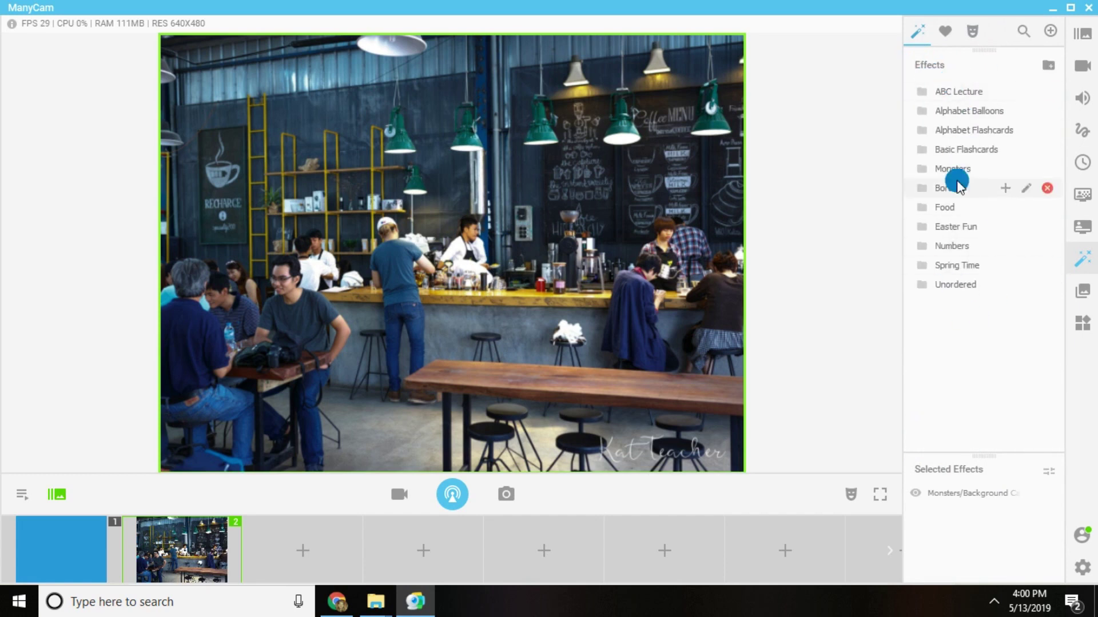
click(964, 287)
click(923, 70)
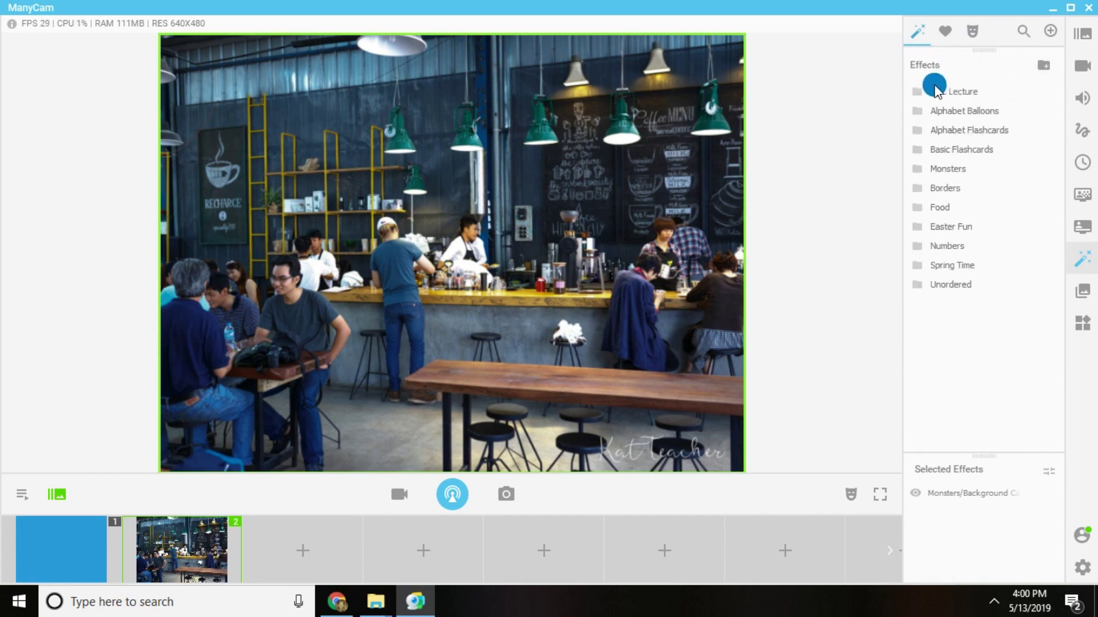
click(951, 169)
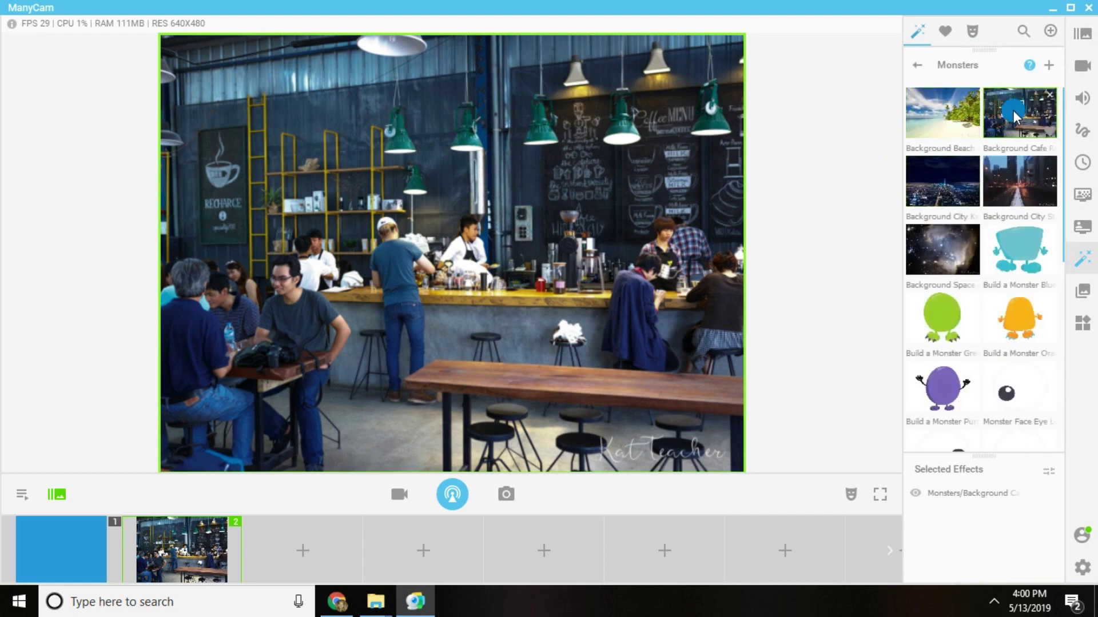
click(945, 258)
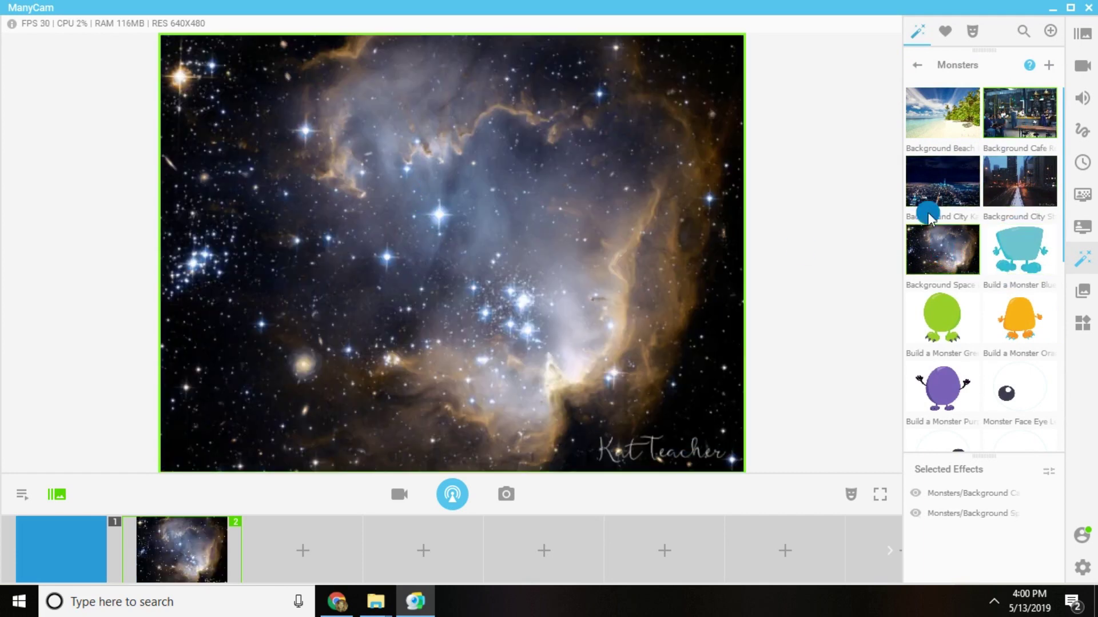
click(942, 383)
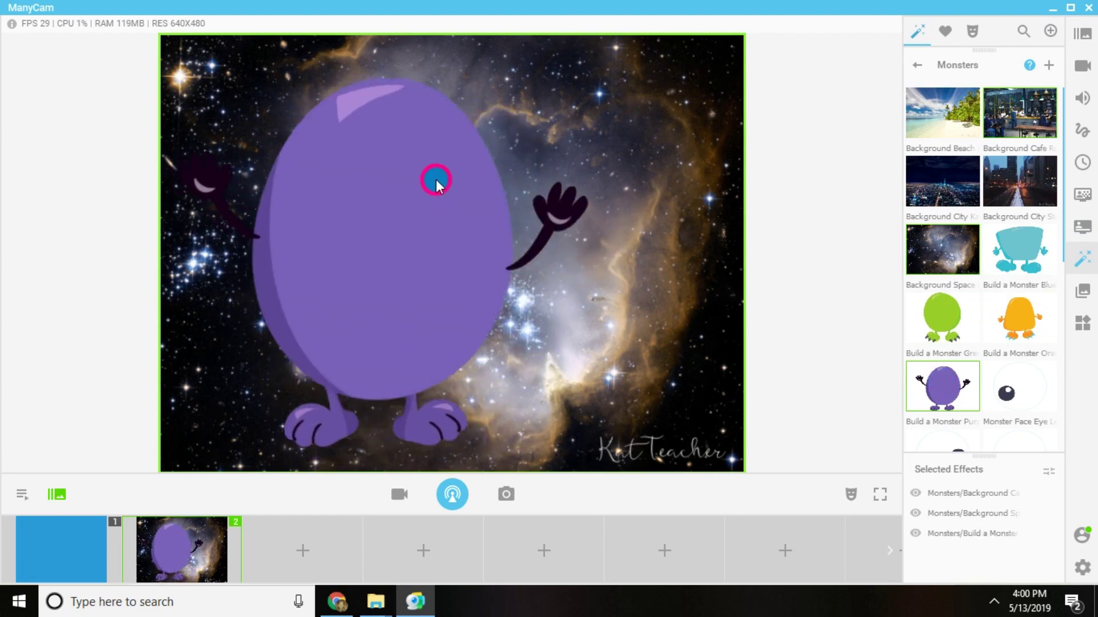
drag(459, 180, 390, 274)
Re-add the purple monster onto the beach background and move it toward the left
drag(1044, 388, 1005, 252)
drag(585, 285, 549, 241)
scroll(972, 195, up, 3)
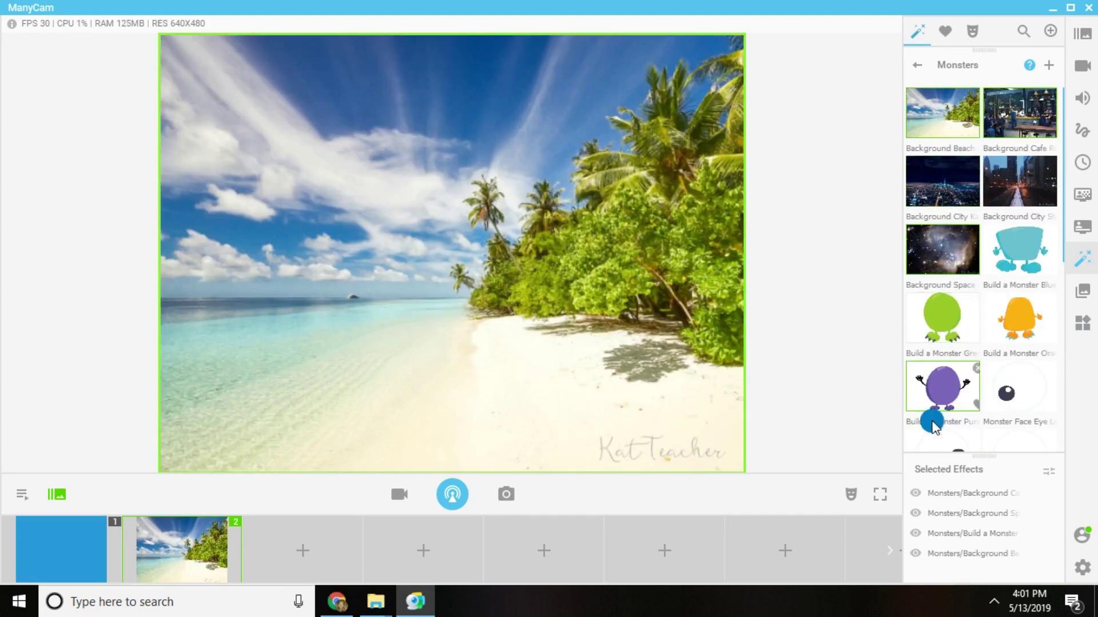
click(948, 396)
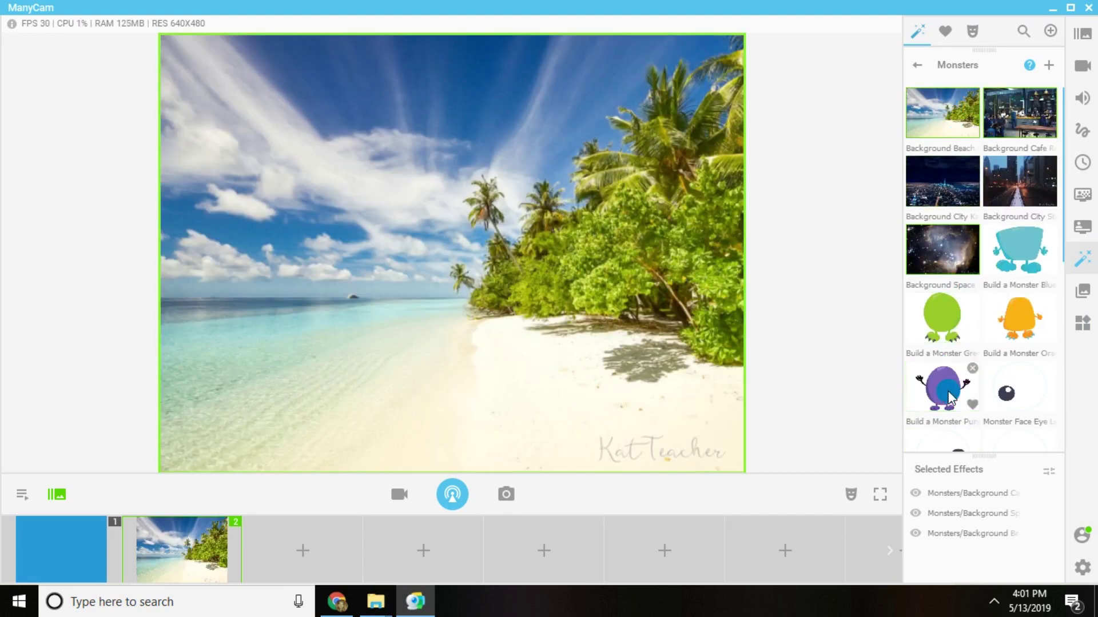
click(948, 396)
drag(444, 351, 370, 308)
Add six Monster Face eyes and stack them into a pyramid at the monster's top
scroll(1006, 309, down, 4)
click(1005, 167)
click(644, 232)
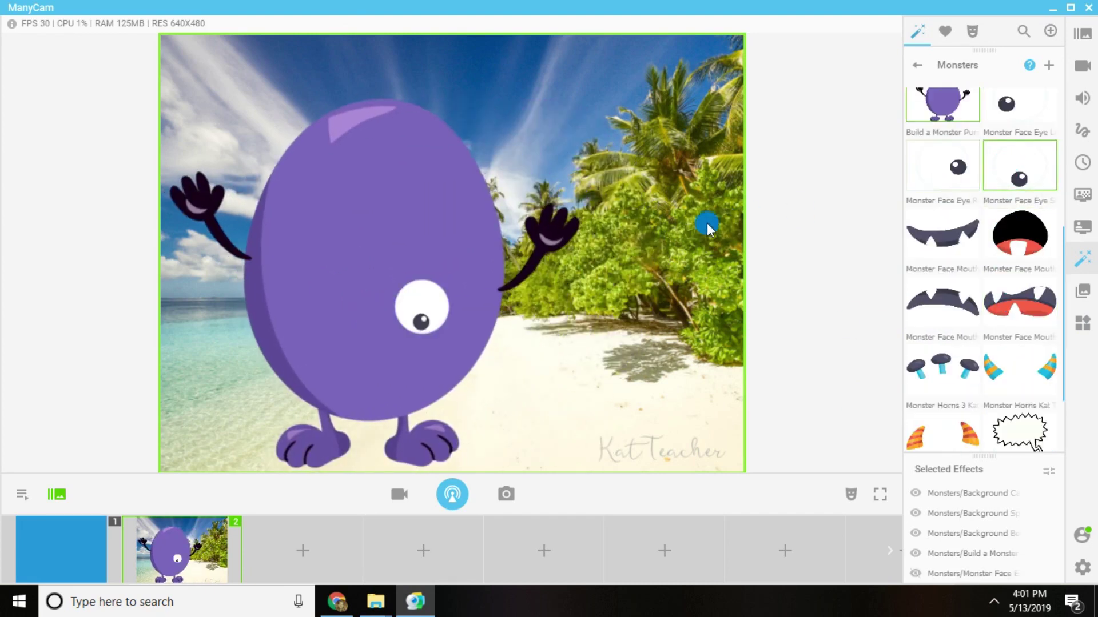
drag(433, 319, 383, 181)
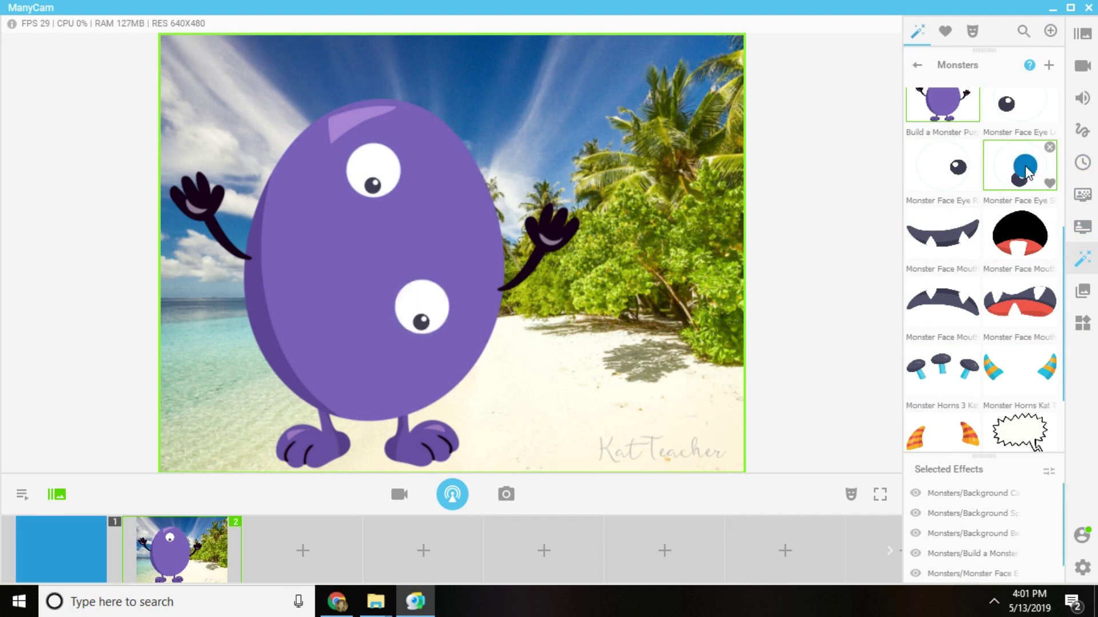
drag(421, 309, 415, 180)
click(1016, 169)
drag(407, 309, 323, 179)
click(1022, 179)
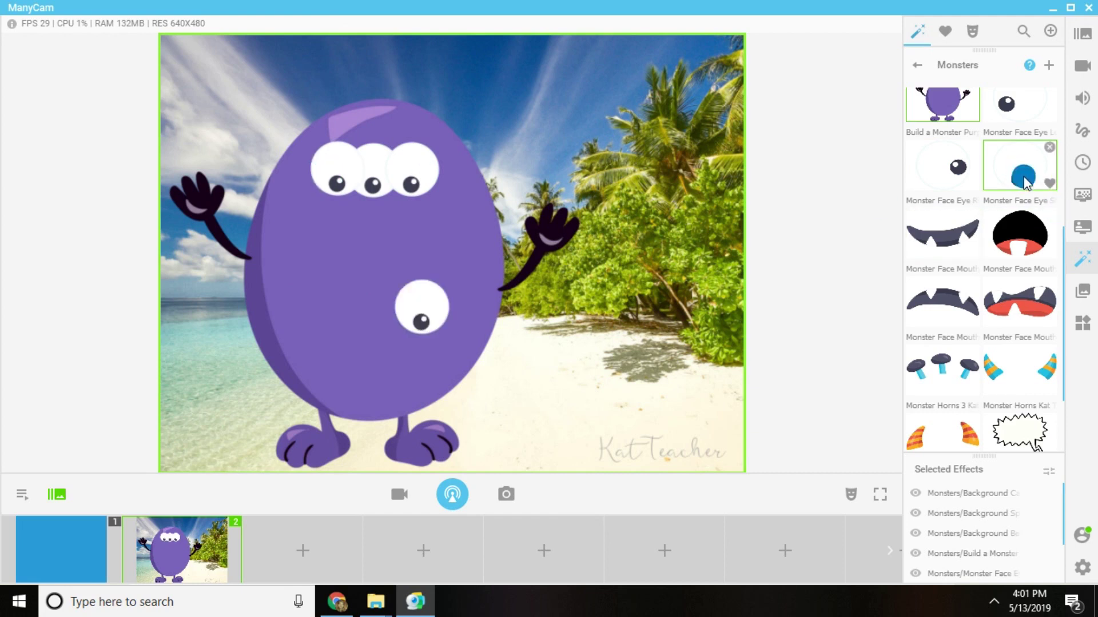
drag(407, 325, 345, 152)
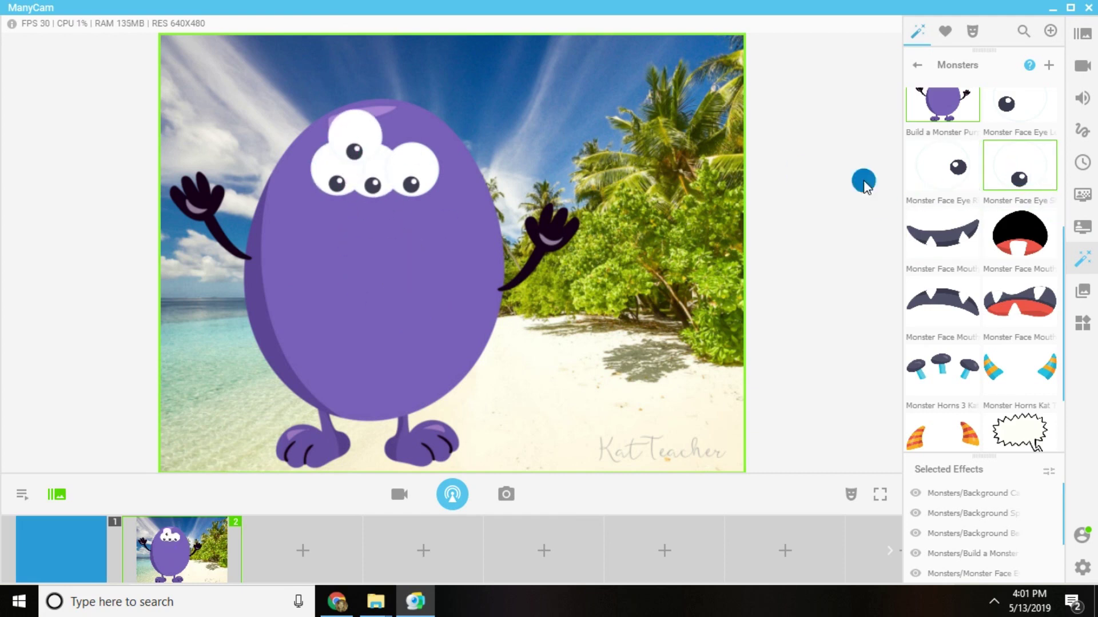
click(1010, 148)
drag(413, 312, 398, 151)
click(1012, 164)
drag(416, 307, 389, 100)
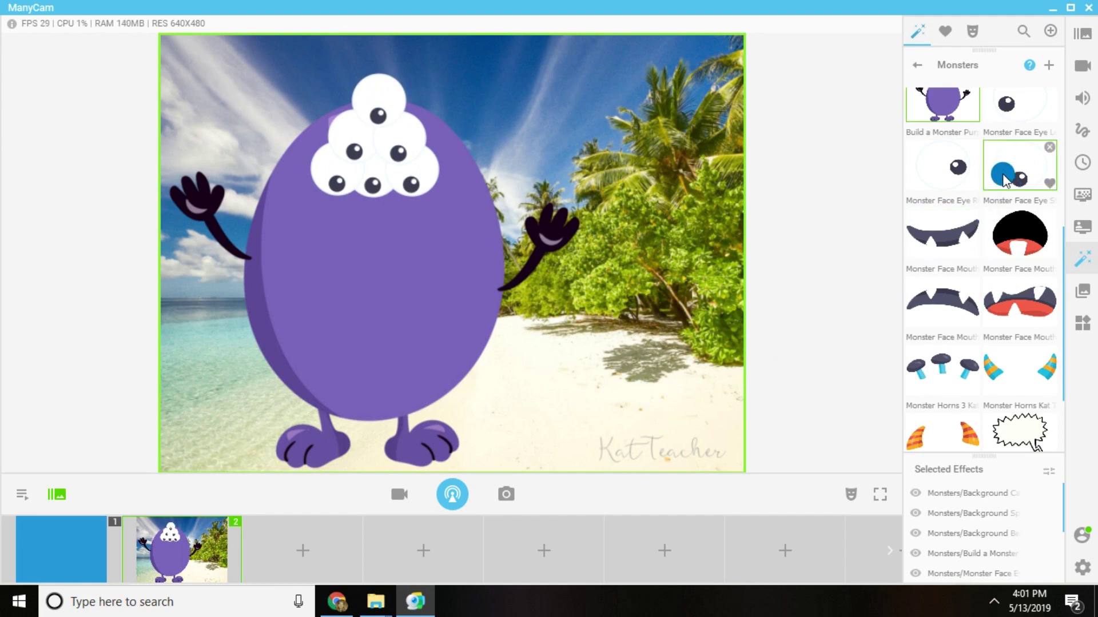
Try the red fanged, grey smiling, black open and grey fanged mouths on the monster's face
click(1026, 308)
drag(443, 384, 375, 271)
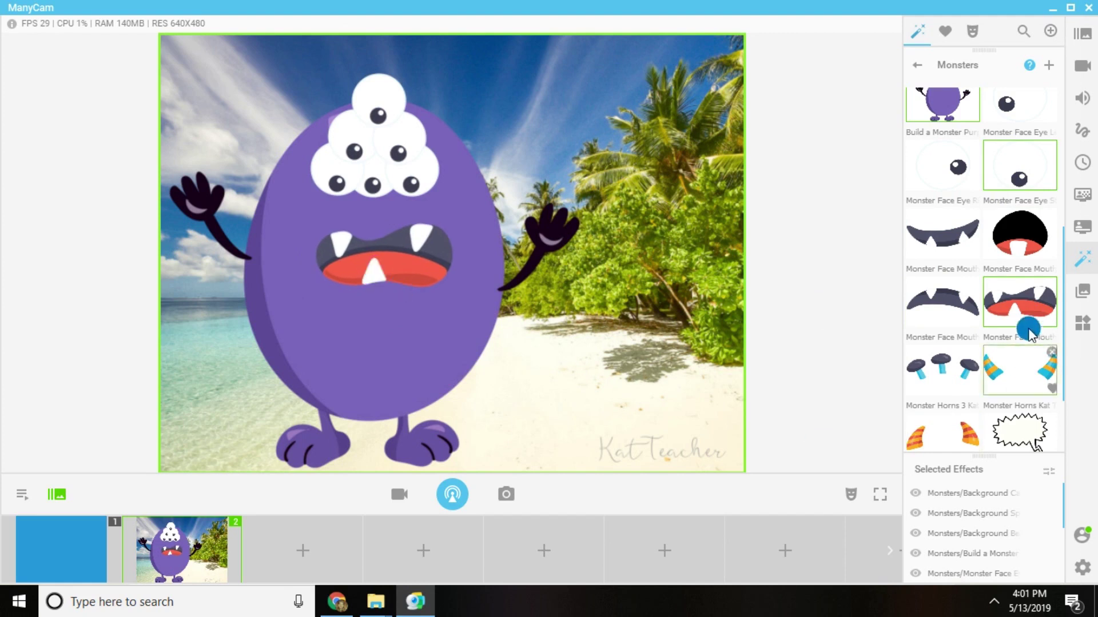
click(1037, 304)
click(942, 233)
drag(453, 395, 386, 330)
click(1019, 233)
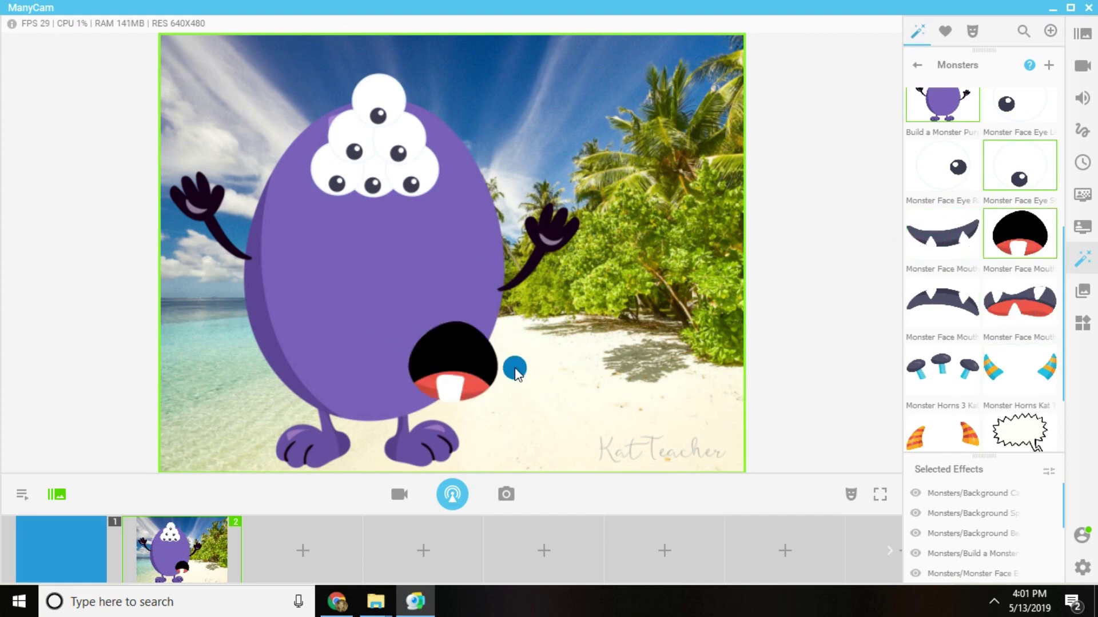
drag(511, 367, 417, 262)
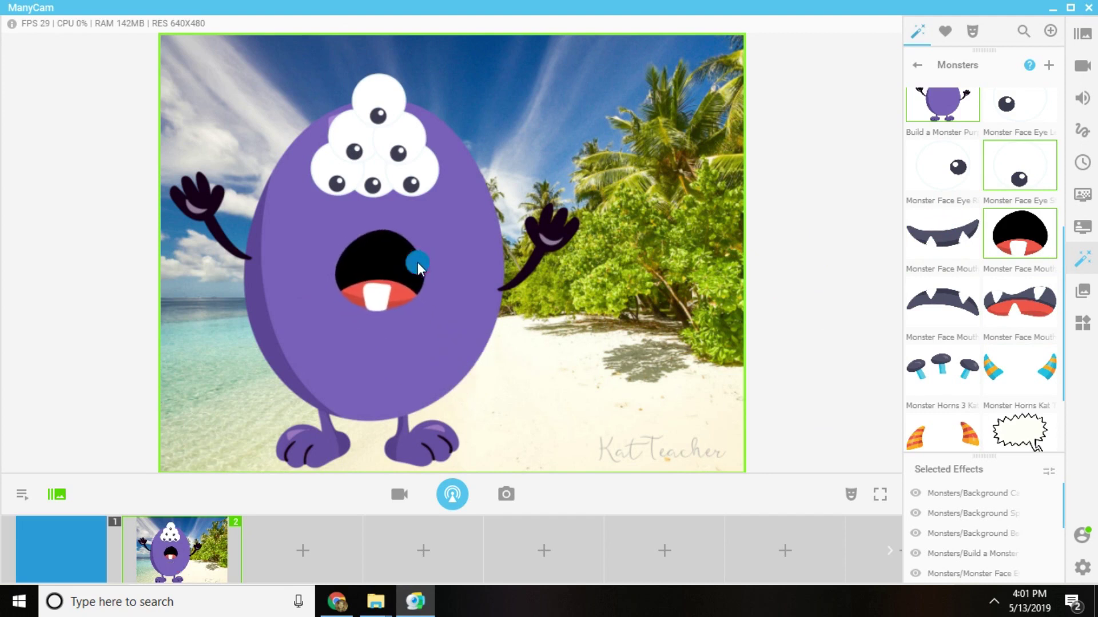
click(1017, 232)
click(942, 302)
drag(554, 340, 451, 258)
Keep the grey fanged smile below the eyes and set Monster Horns 3 on the head
click(944, 323)
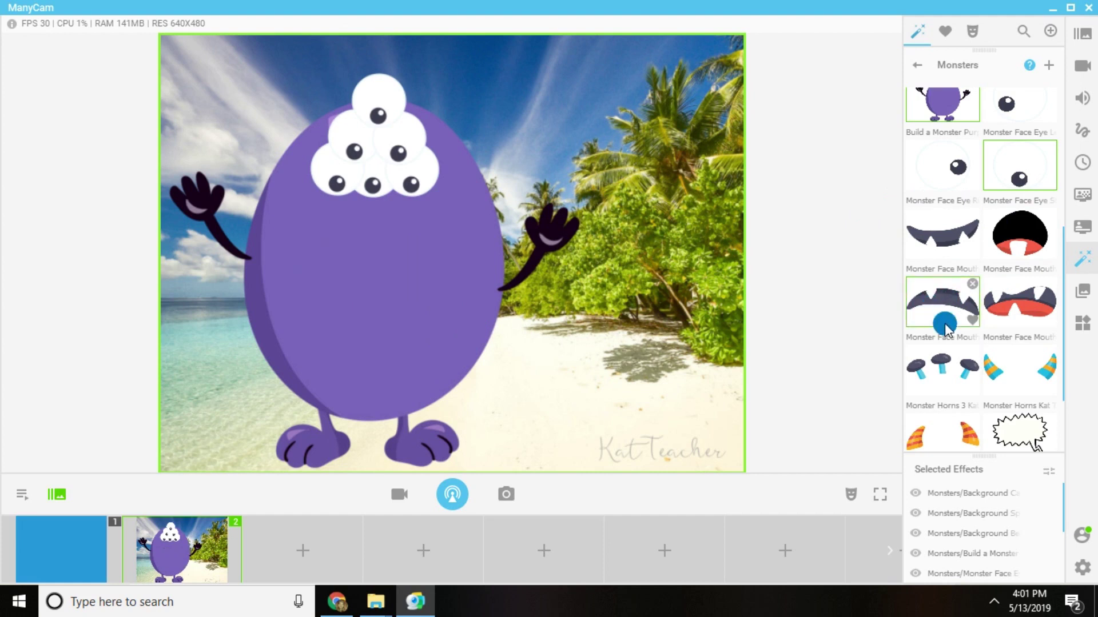
click(941, 250)
drag(455, 381, 384, 291)
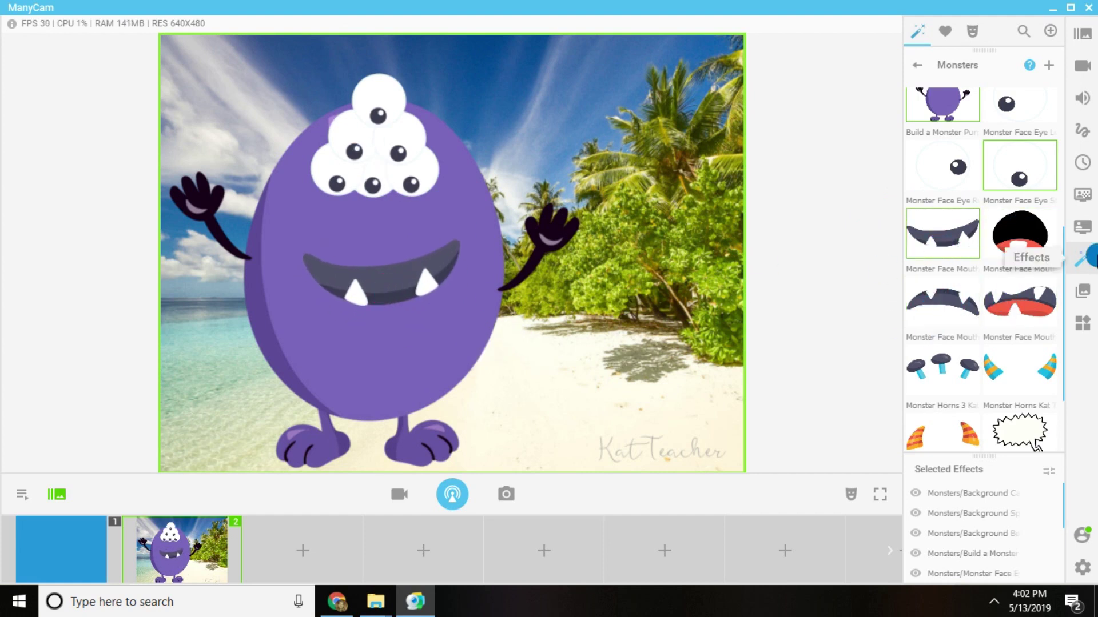
click(949, 368)
drag(436, 92, 376, 102)
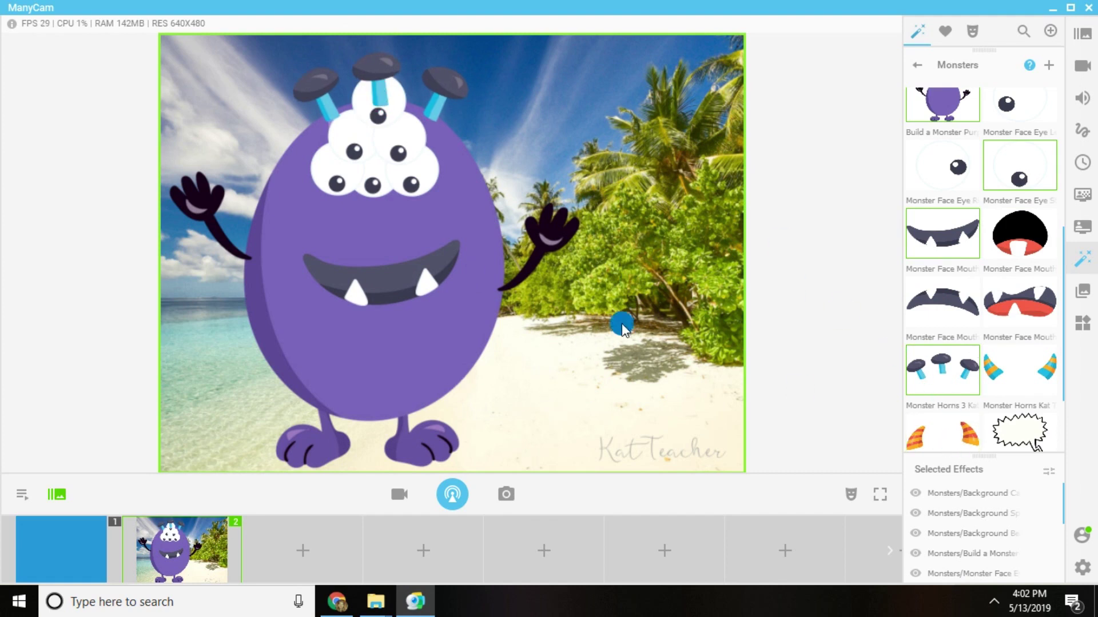
Reorder Selected Effects so the horns and mouth layers sit above the monster body
click(392, 382)
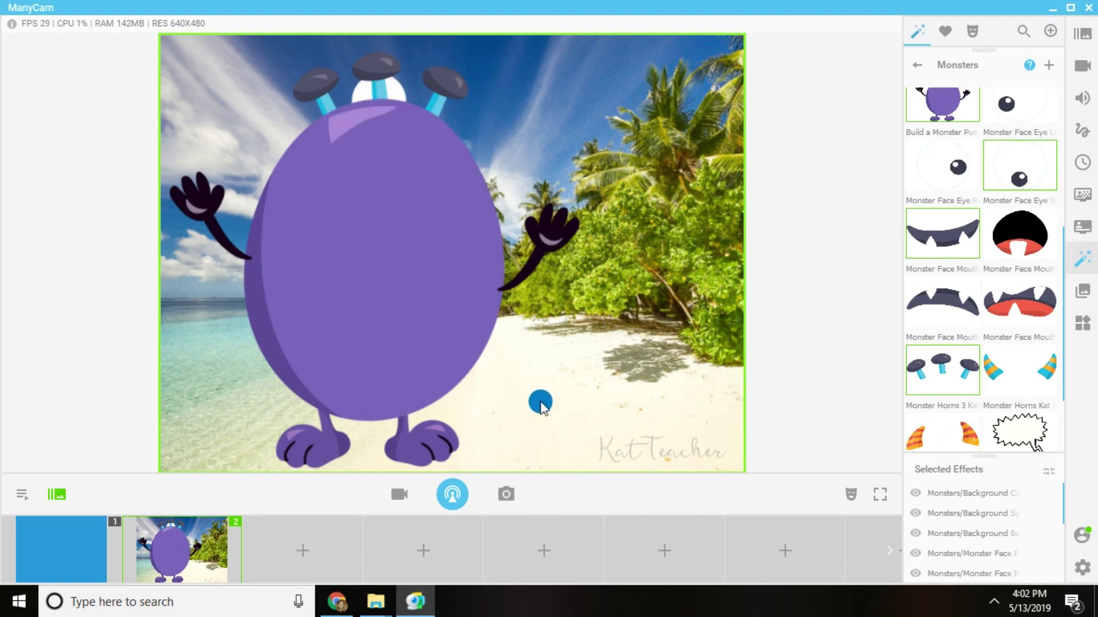
mouse_move(434, 255)
mouse_down()
mouse_move(635, 243)
mouse_move(506, 228)
mouse_move(414, 238)
mouse_move(422, 254)
mouse_up()
drag(1034, 485, 957, 518)
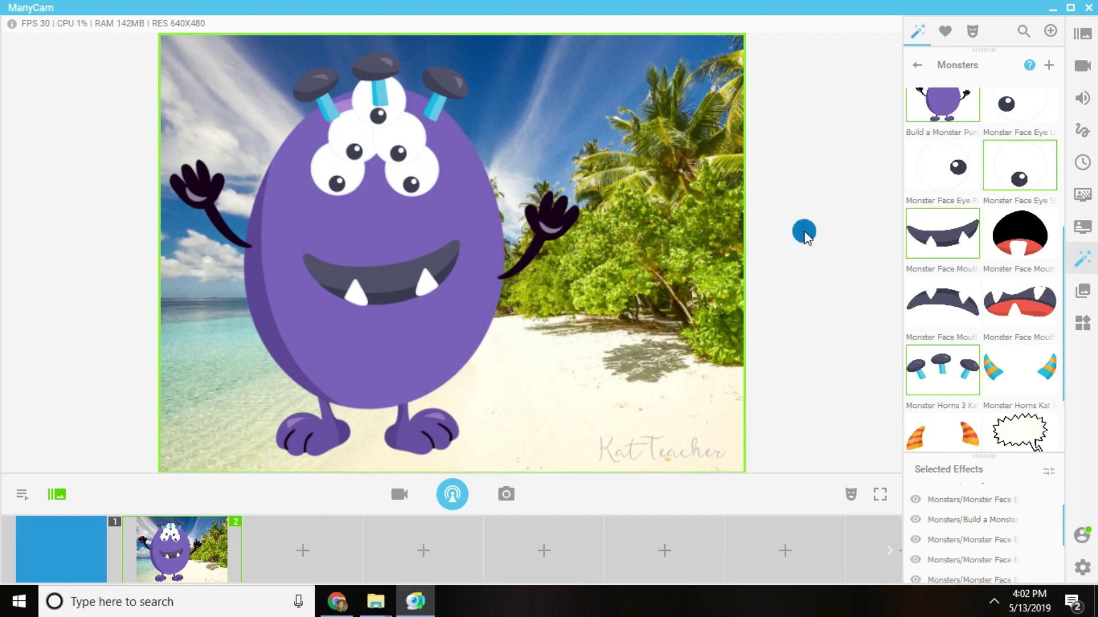
scroll(1007, 520, down, 1)
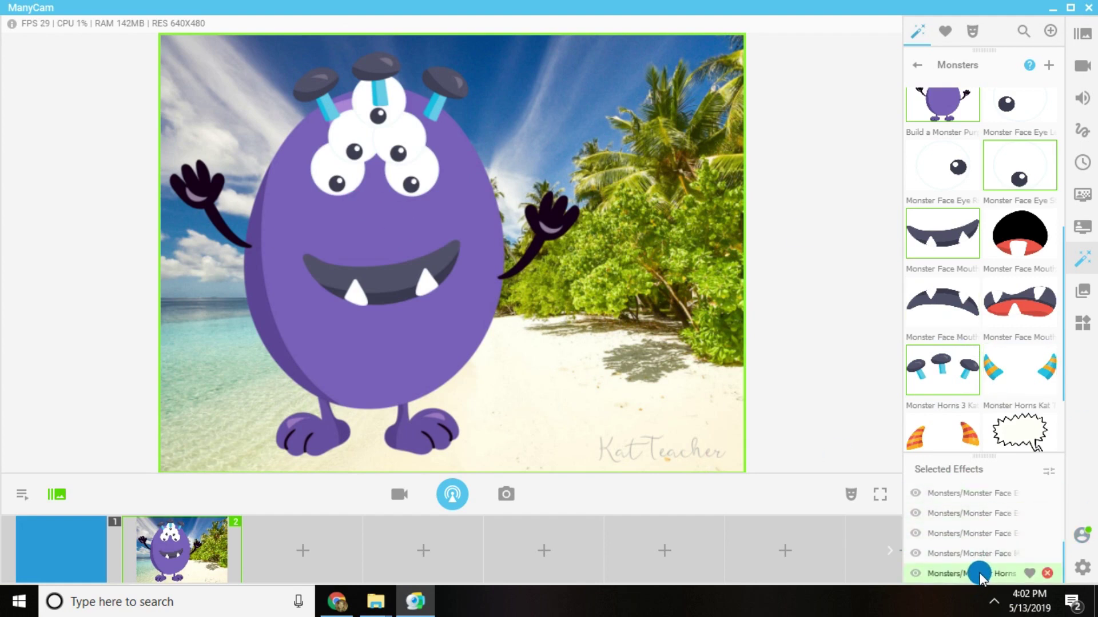
drag(979, 573, 970, 541)
scroll(980, 554, down, 2)
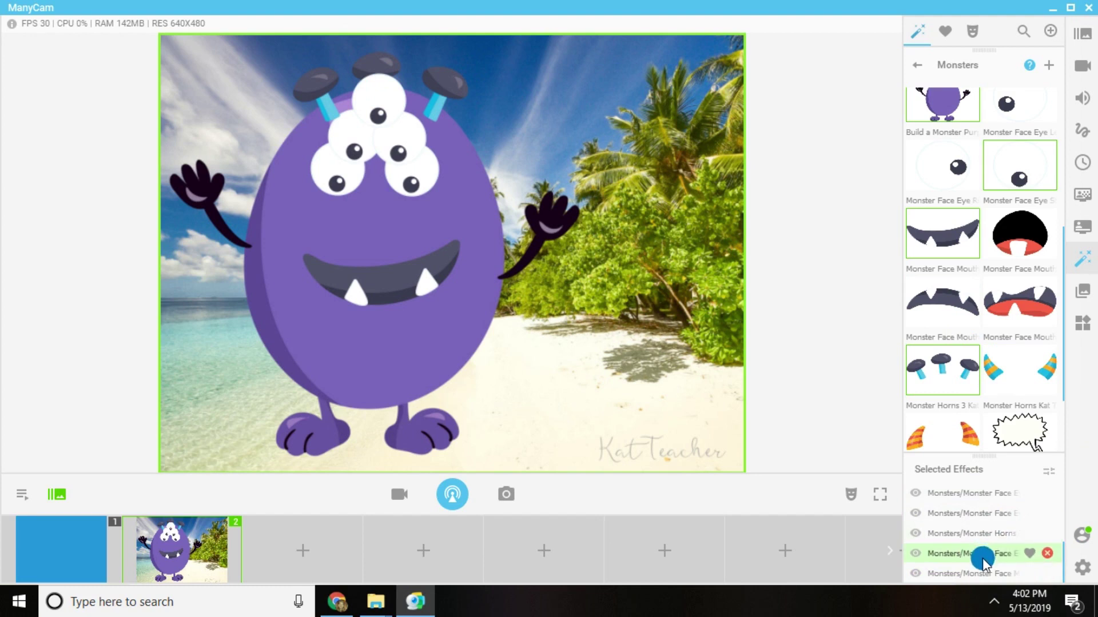
drag(979, 568, 951, 550)
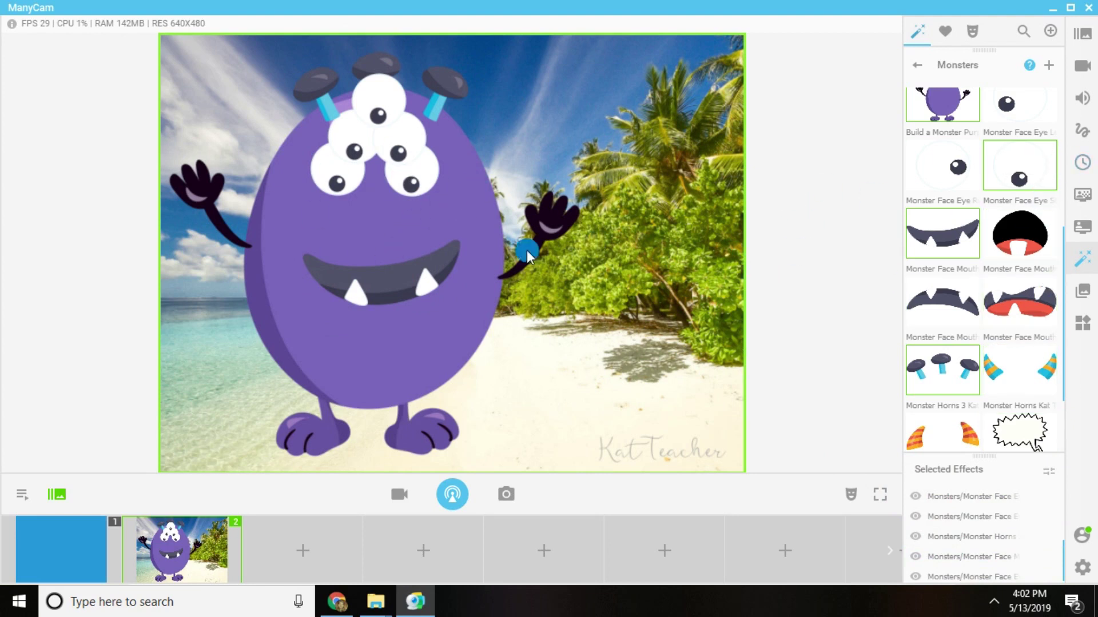
Add the spiky Speech Bubble effect to the scene
scroll(972, 343, down, 3)
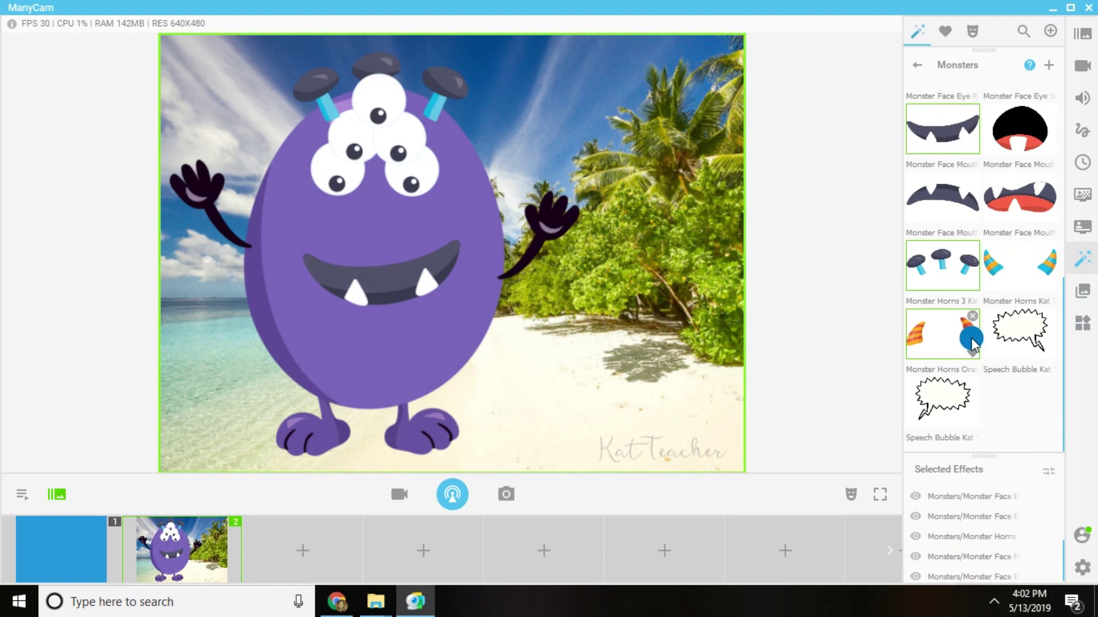
click(943, 400)
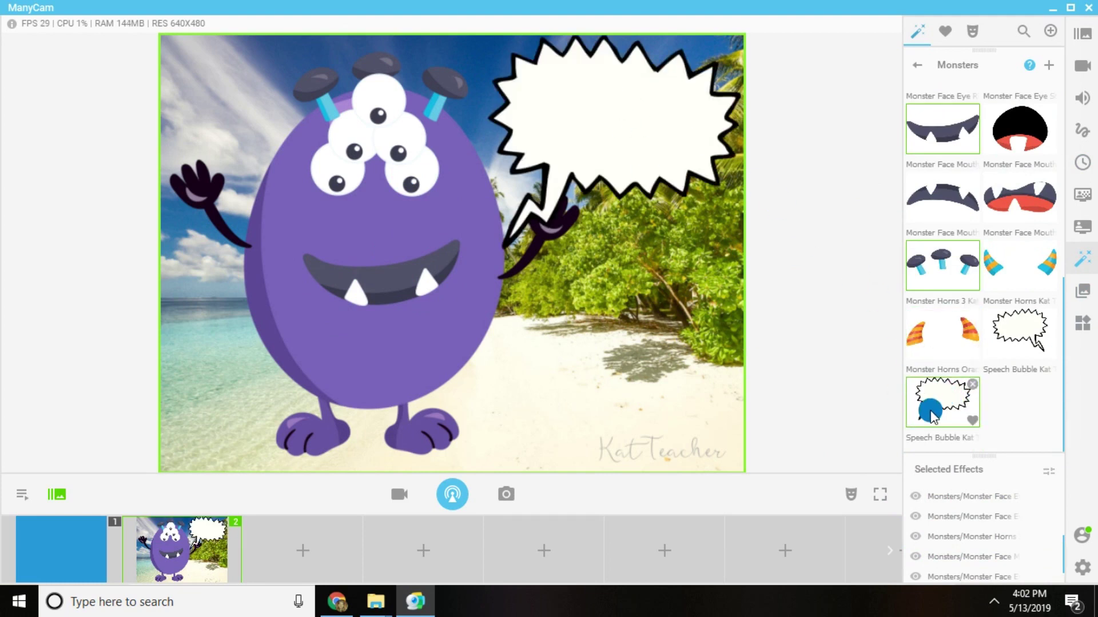
click(942, 402)
click(926, 389)
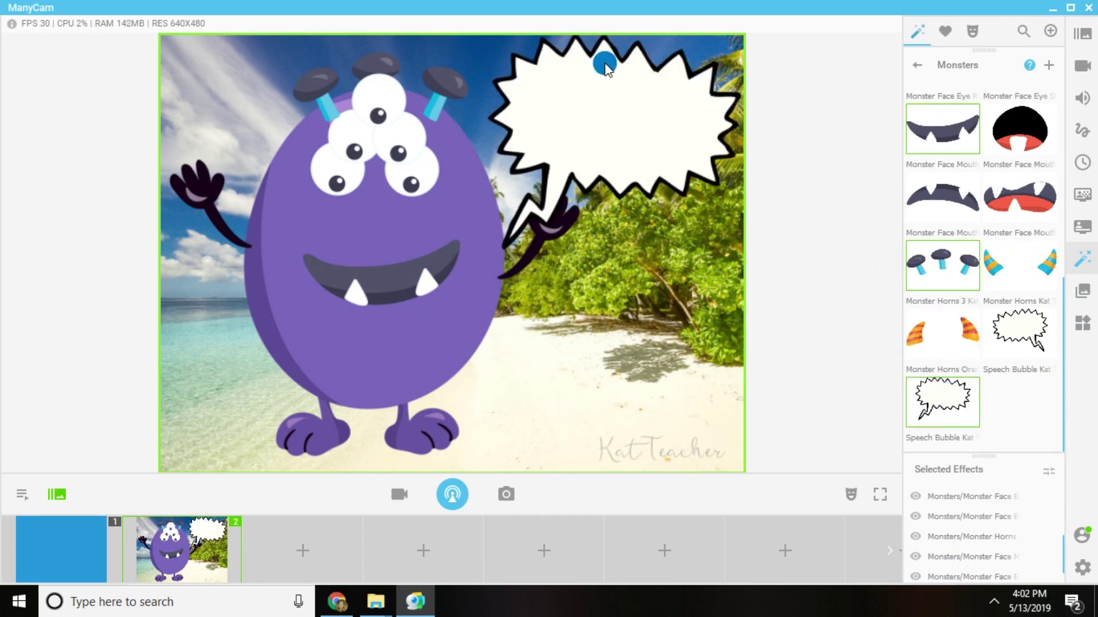
Turn on Text in the Draw panel and place the text area over the monster's mouth
click(1082, 135)
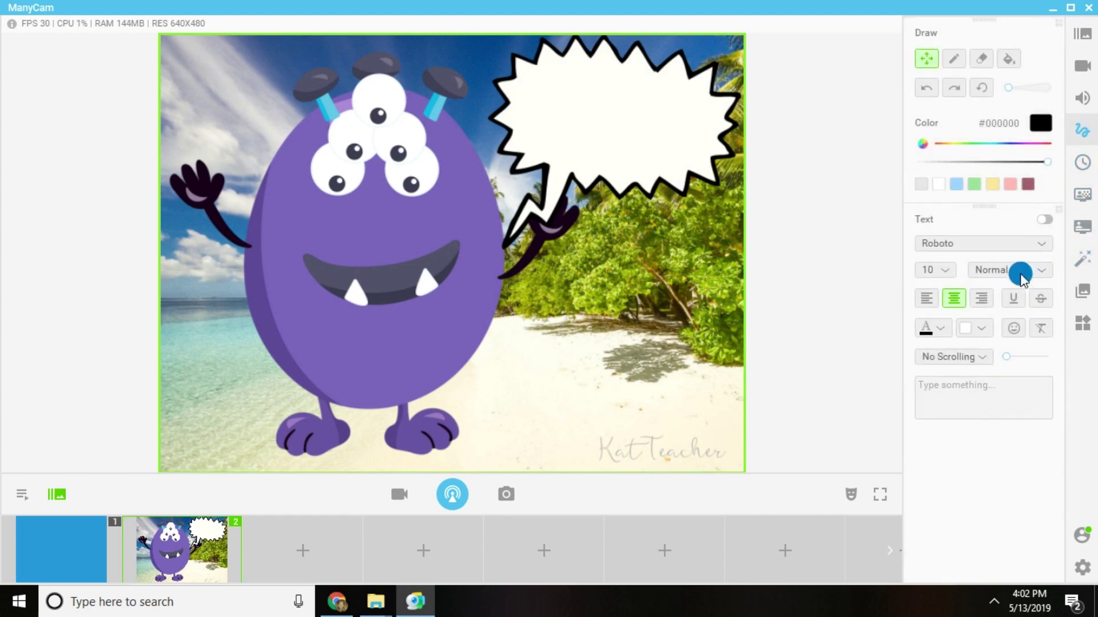
click(1046, 221)
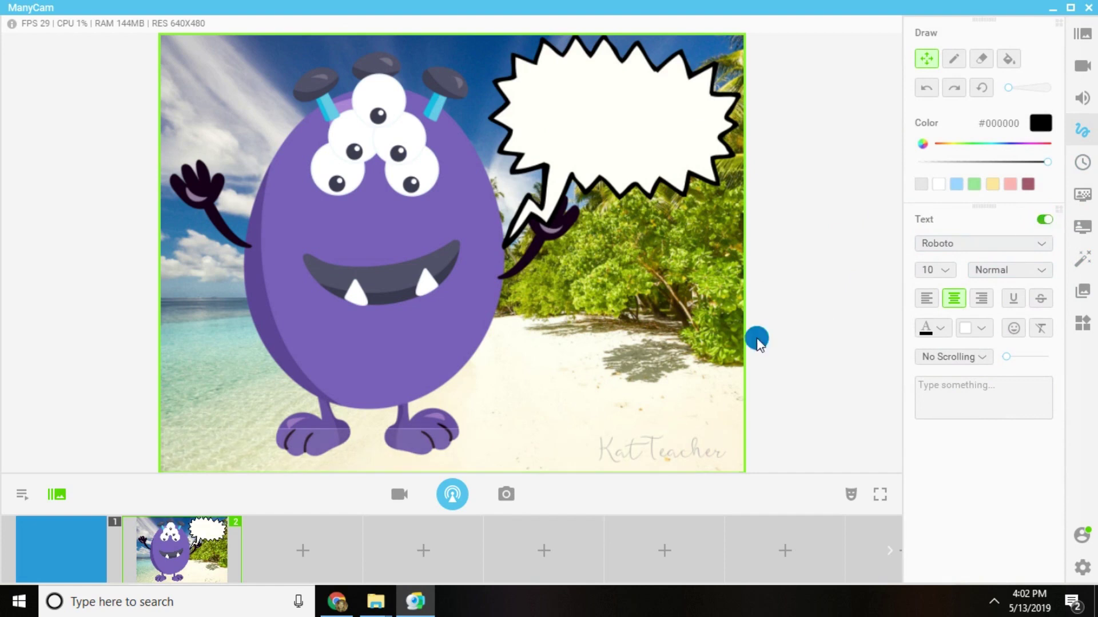
drag(720, 430, 496, 421)
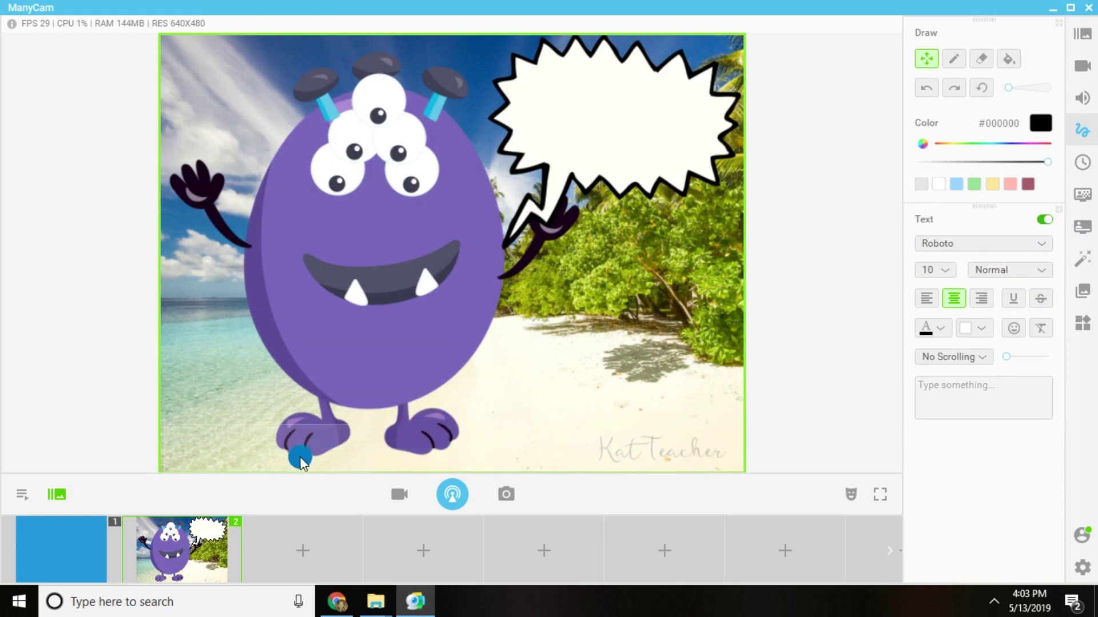
drag(295, 460, 414, 308)
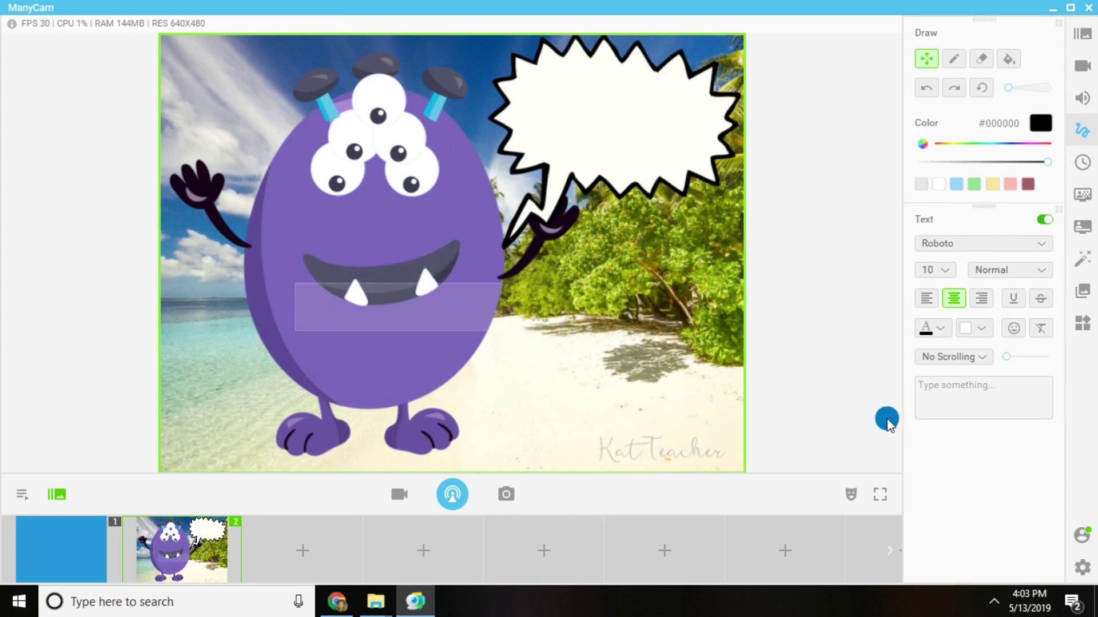
Set the text to Comic Sans MS size 24 and move it into the speech bubble
click(963, 247)
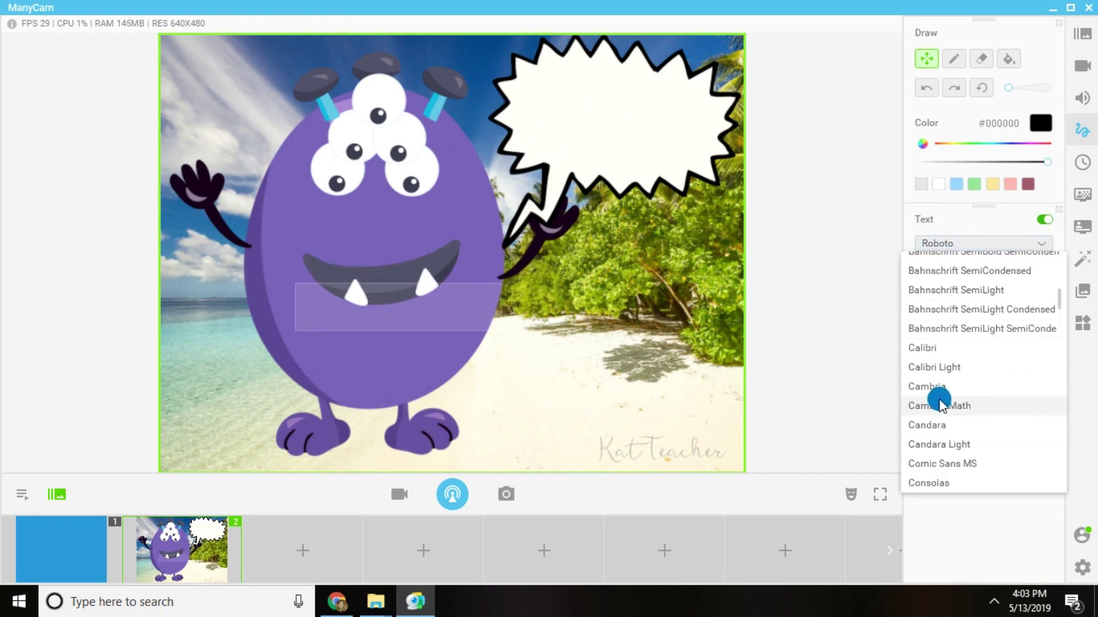
click(940, 466)
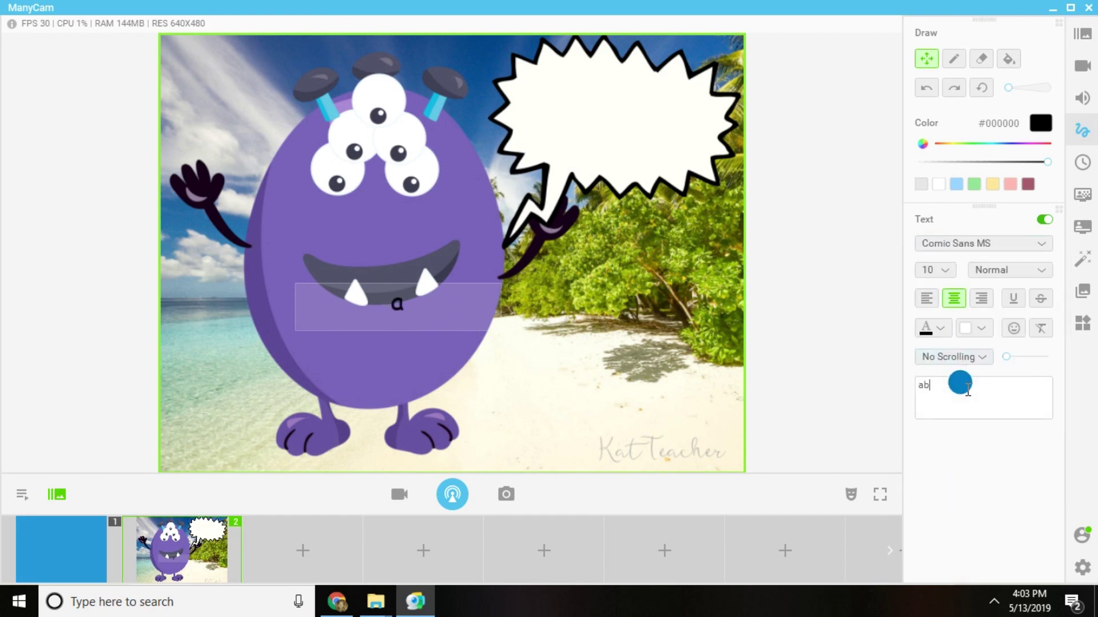
drag(435, 318, 639, 129)
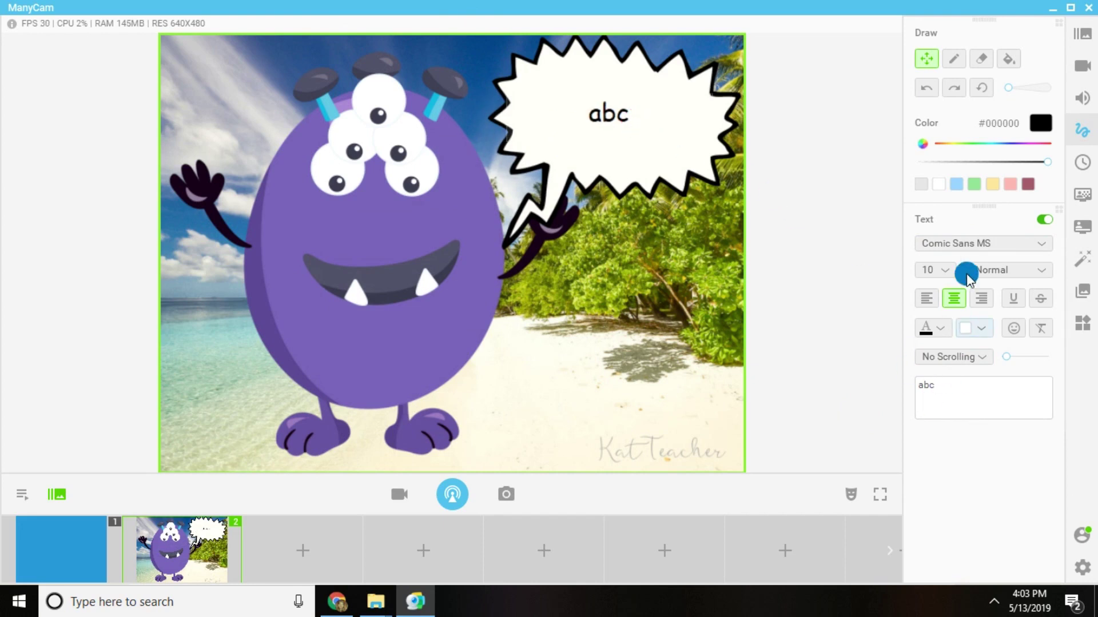
click(952, 271)
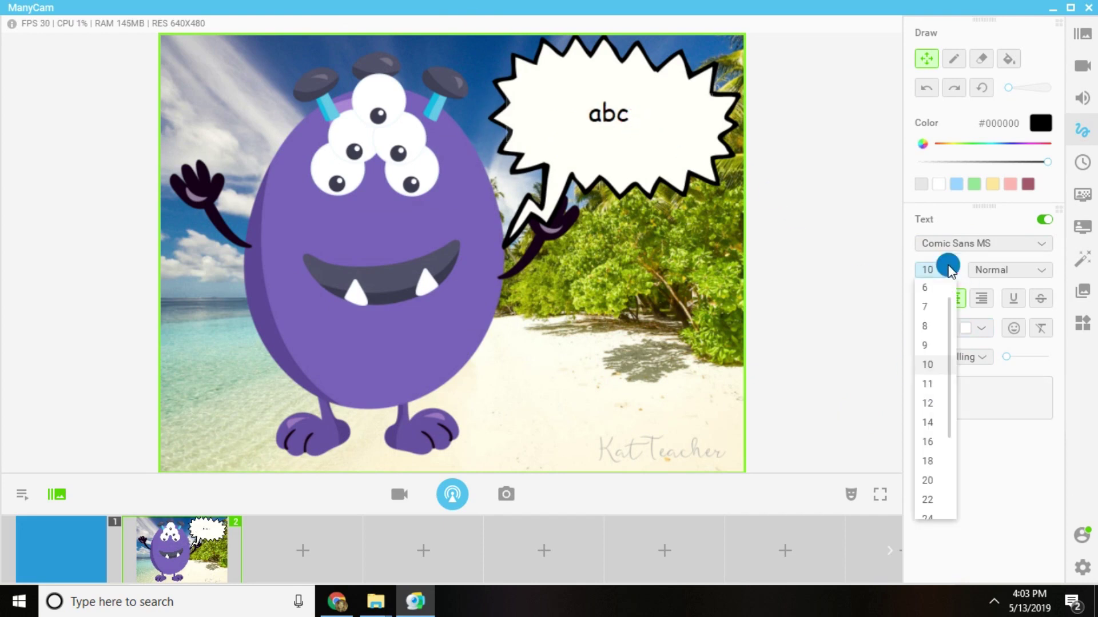
click(934, 510)
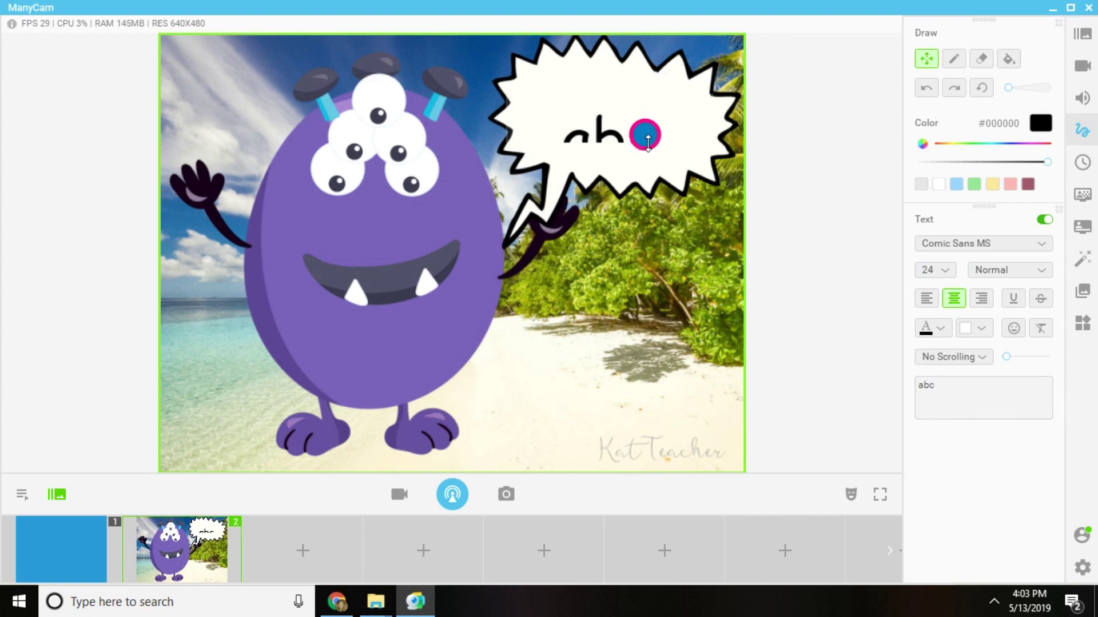
drag(650, 150, 612, 117)
Replace the sample text with 'Hello!', then with 'WHAA'
drag(960, 394, 886, 394)
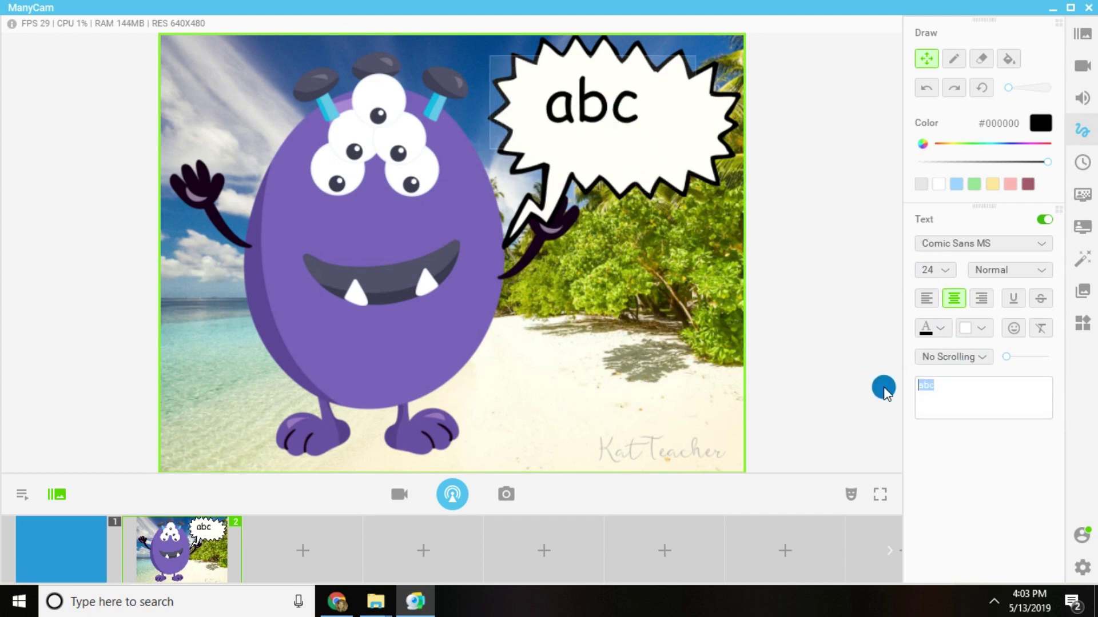
text(Hello!)
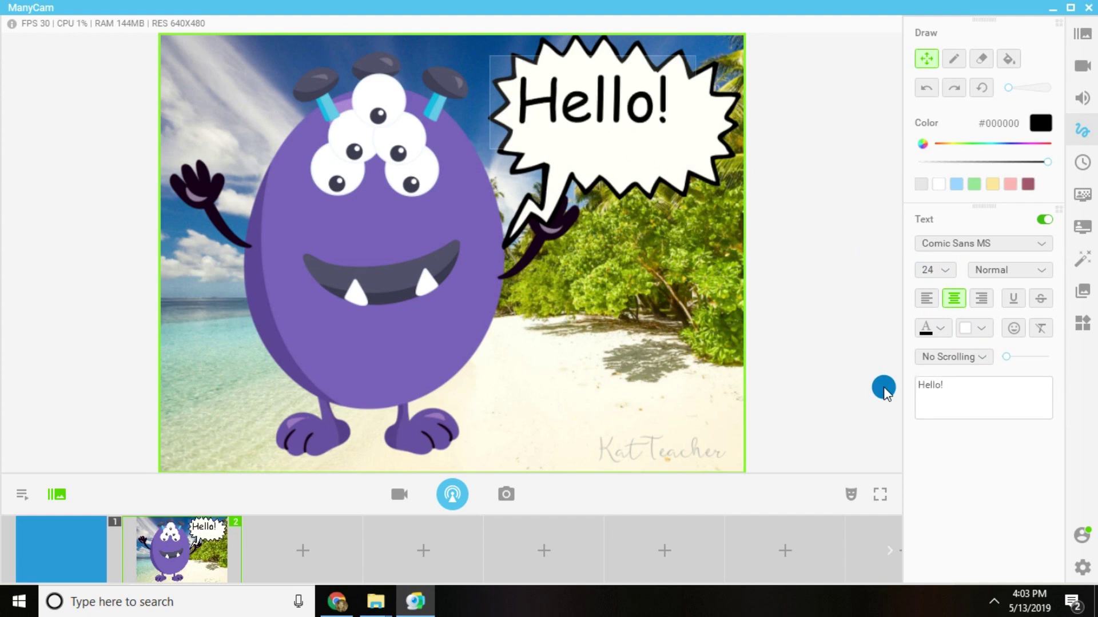
drag(948, 395, 873, 376)
text(WHAAA)
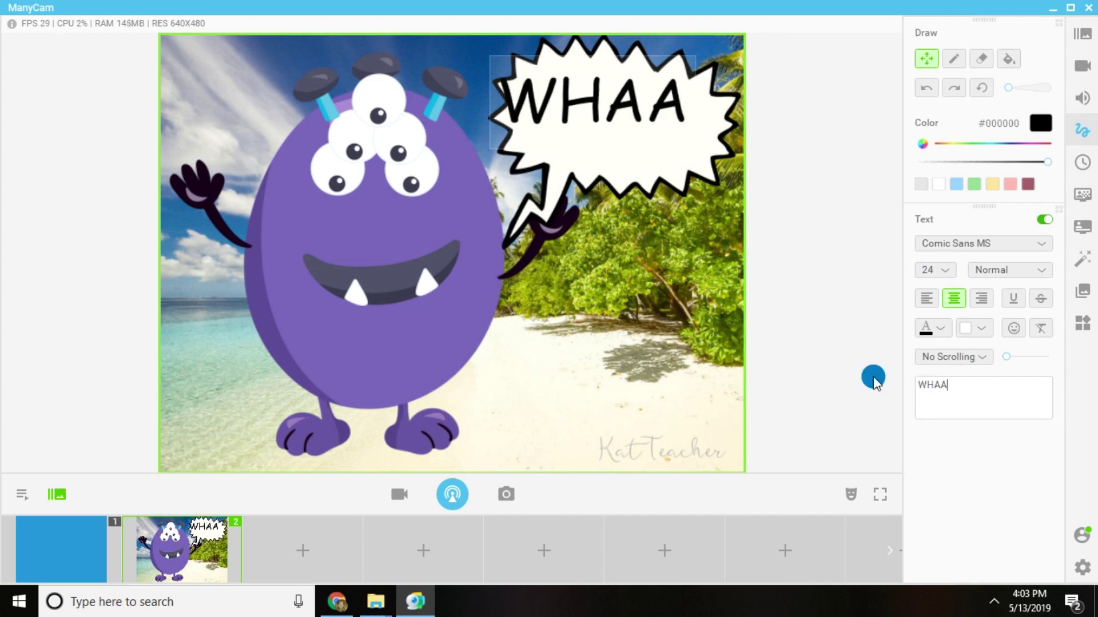
key(BackSpace)
key(BackSpace)
key(BackSpace)
Make WHAA scroll left to right at a faster speed, then switch the text overlay off
text(AA)
drag(614, 106, 626, 121)
click(975, 357)
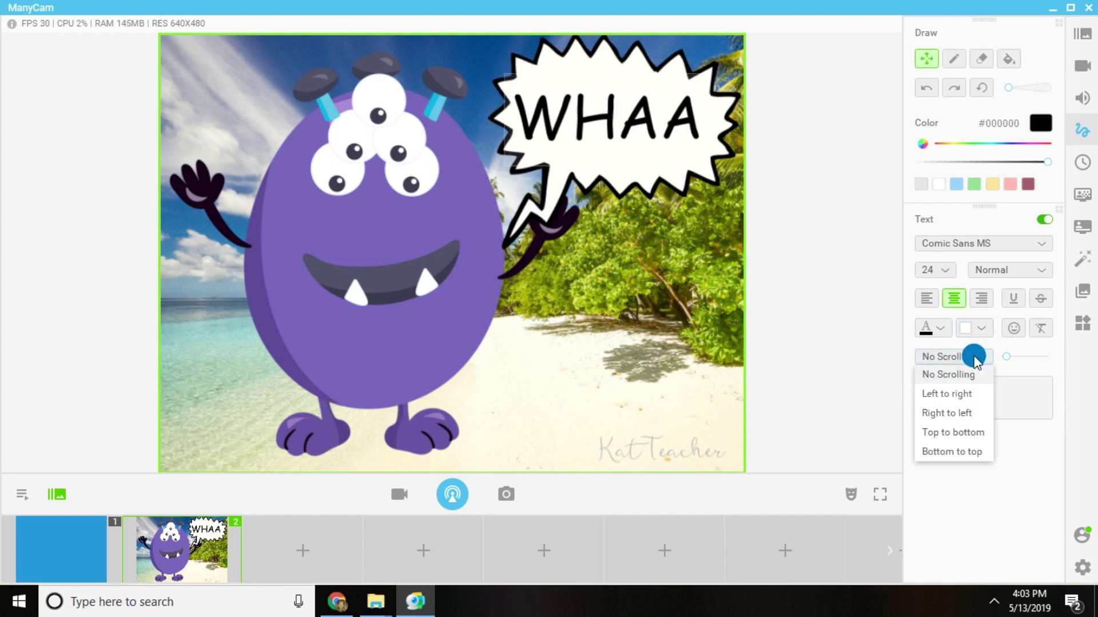
click(965, 389)
mouse_move(1010, 361)
mouse_down()
mouse_move(1041, 362)
mouse_move(1048, 375)
mouse_move(1022, 351)
mouse_move(1005, 354)
mouse_up()
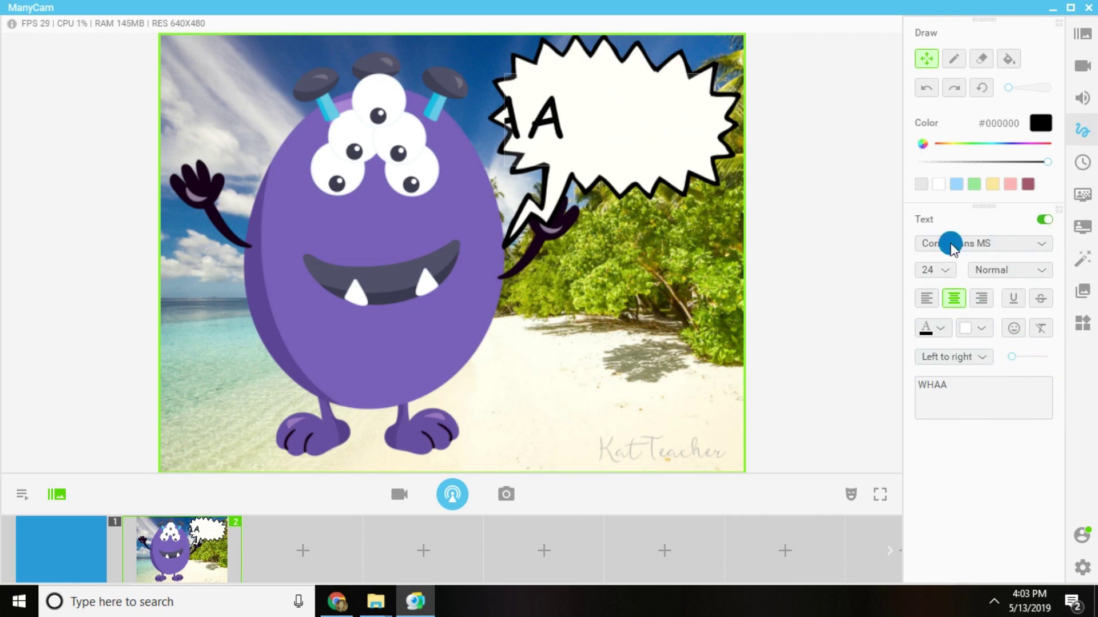
click(1046, 222)
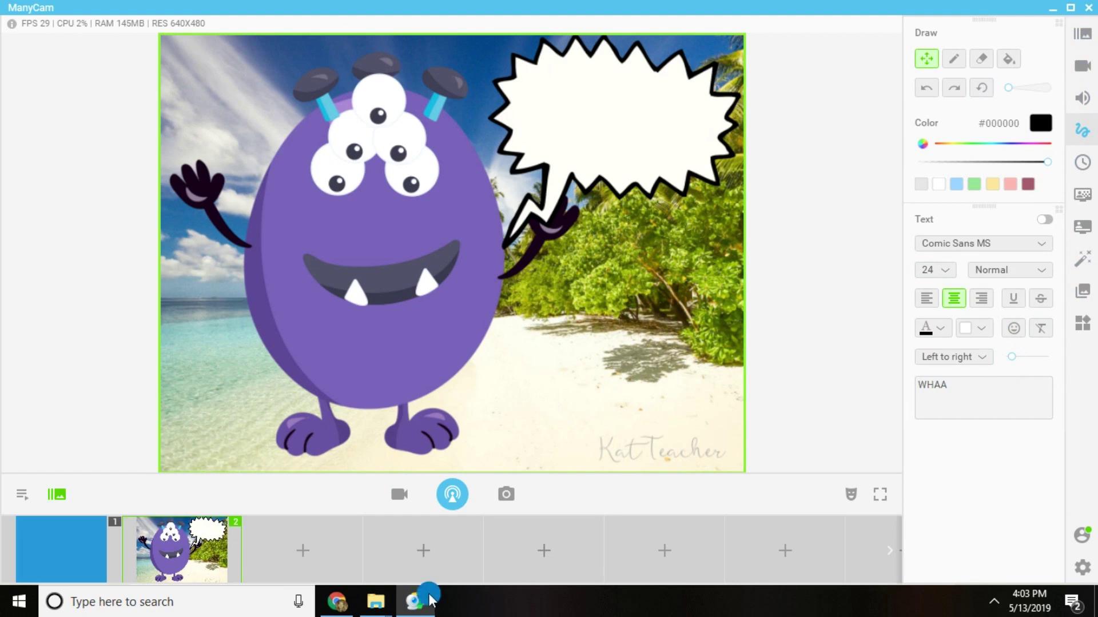
Bring the katteacher.com Chrome window forward and scroll to its LEARN ENGLISH banner
mouse_move(344, 611)
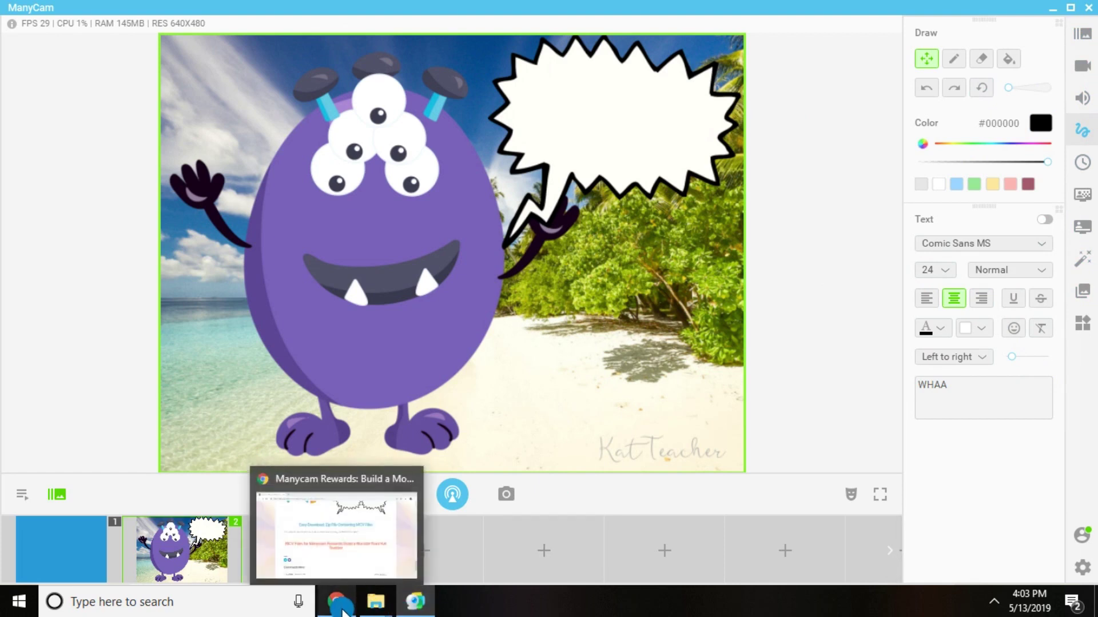
click(327, 563)
scroll(537, 323, up, 10)
scroll(541, 323, up, 15)
scroll(540, 322, up, 8)
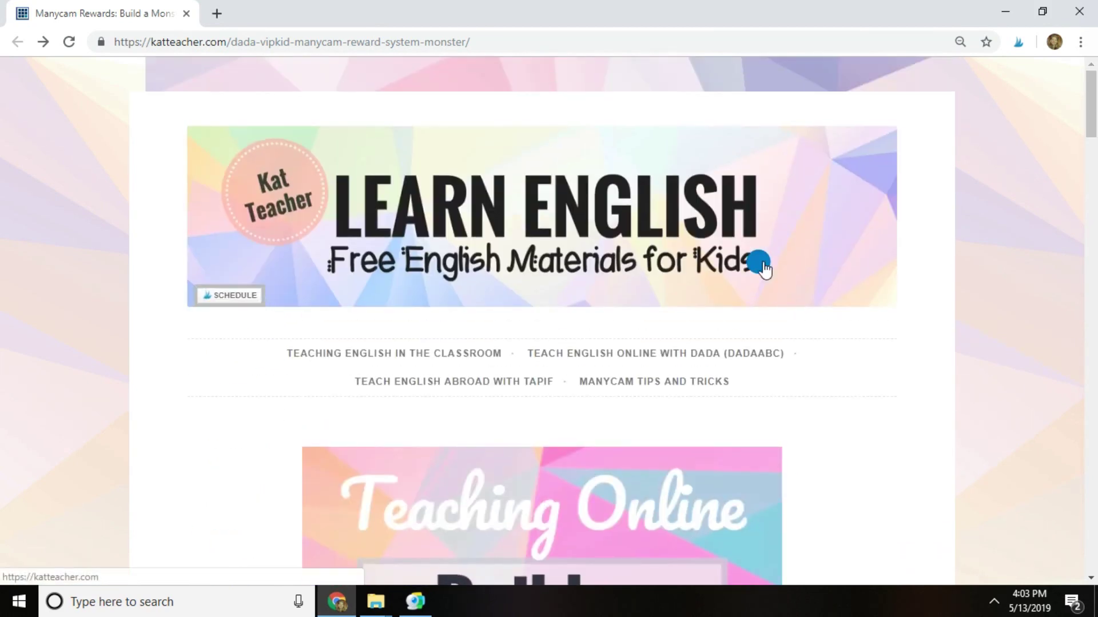